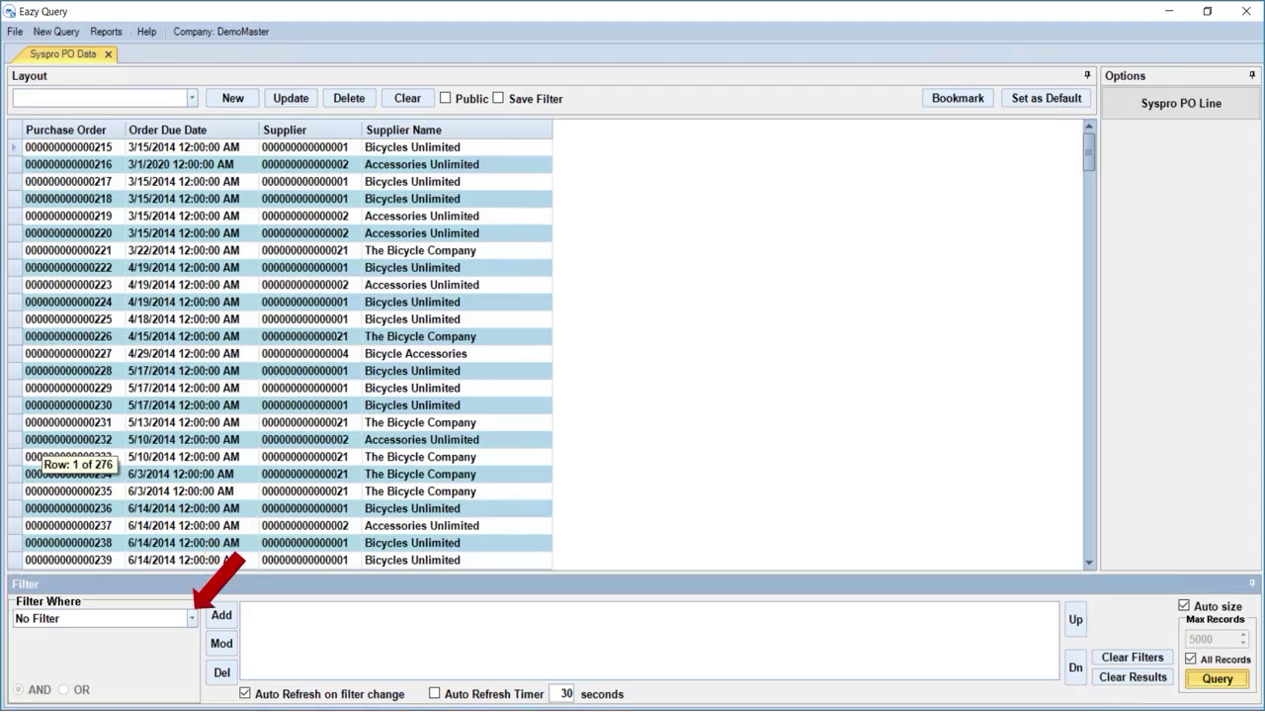
# Filter the purchase order records where PurchaseOrder contains 235 OR PurchaseOrder contains 215
pyautogui.click(192, 618)
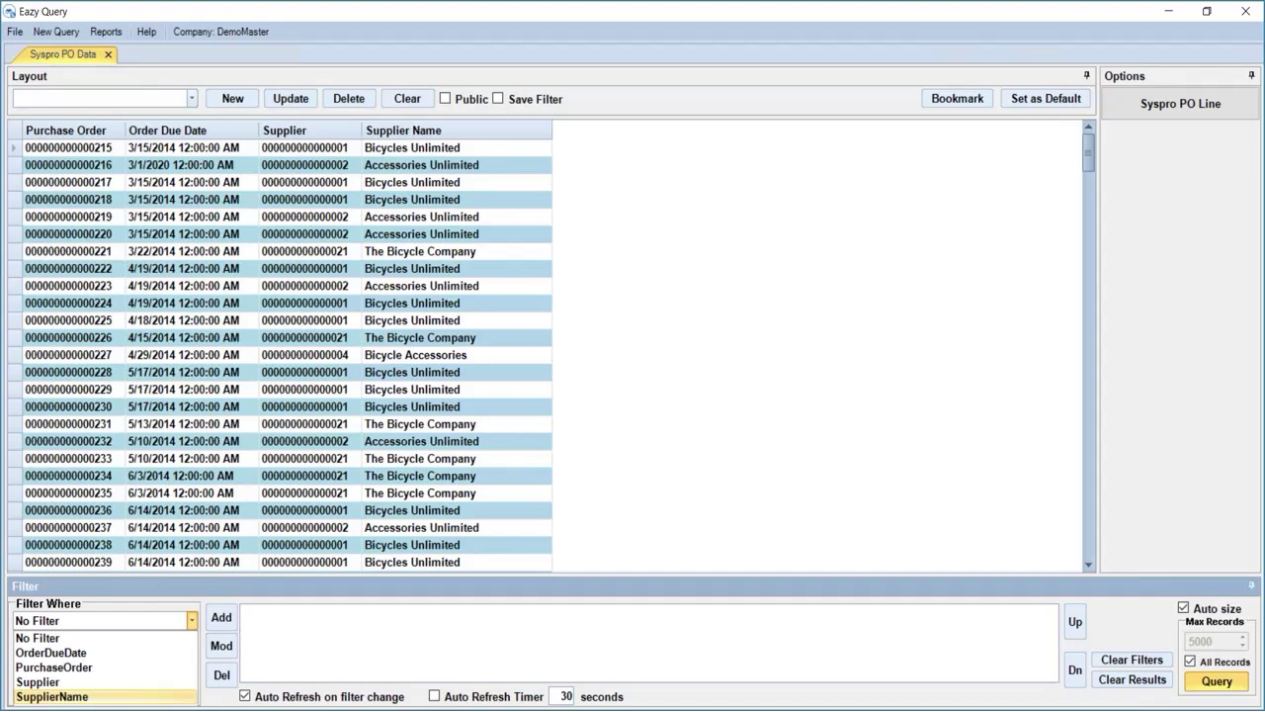
pyautogui.click(54, 667)
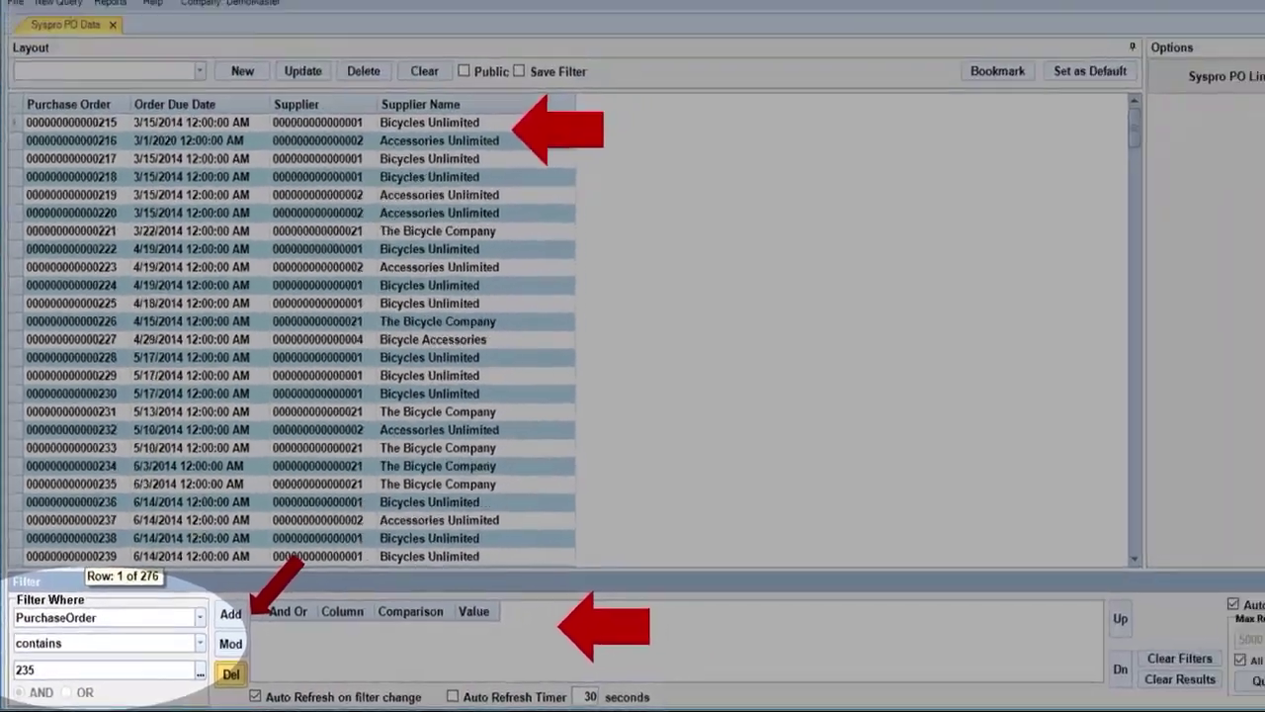
pyautogui.click(316, 576)
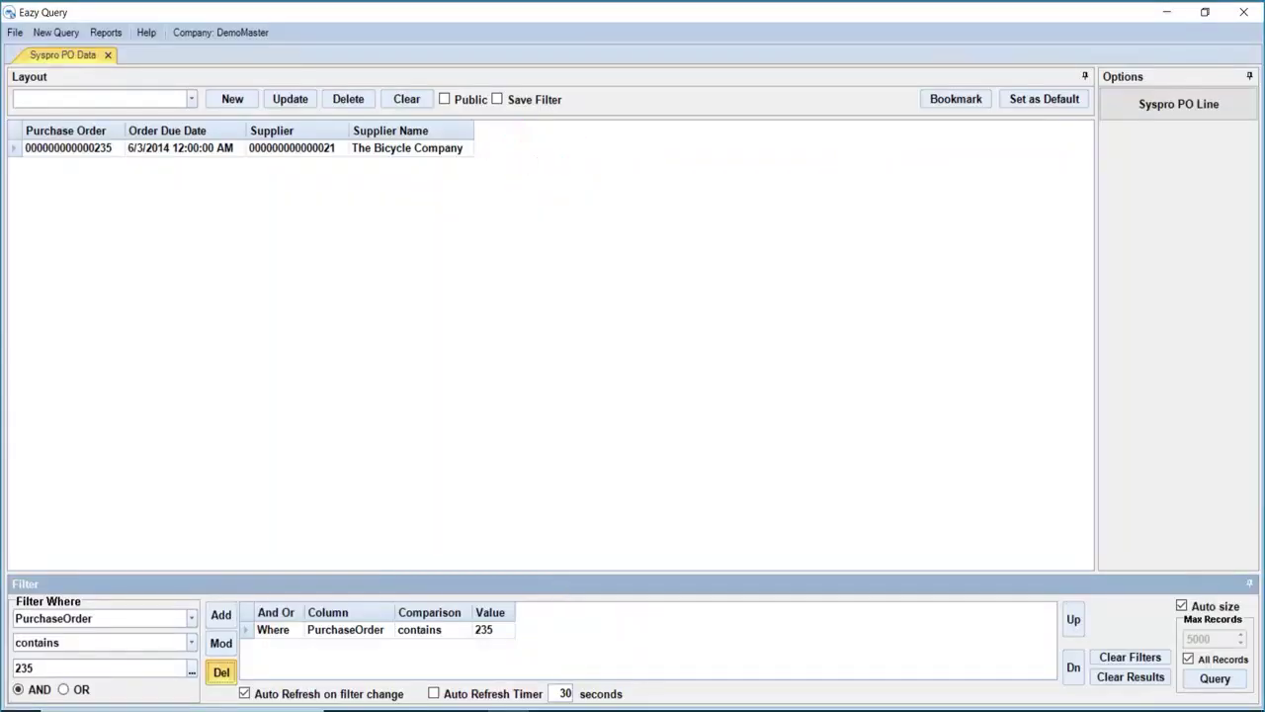
pyautogui.click(221, 672)
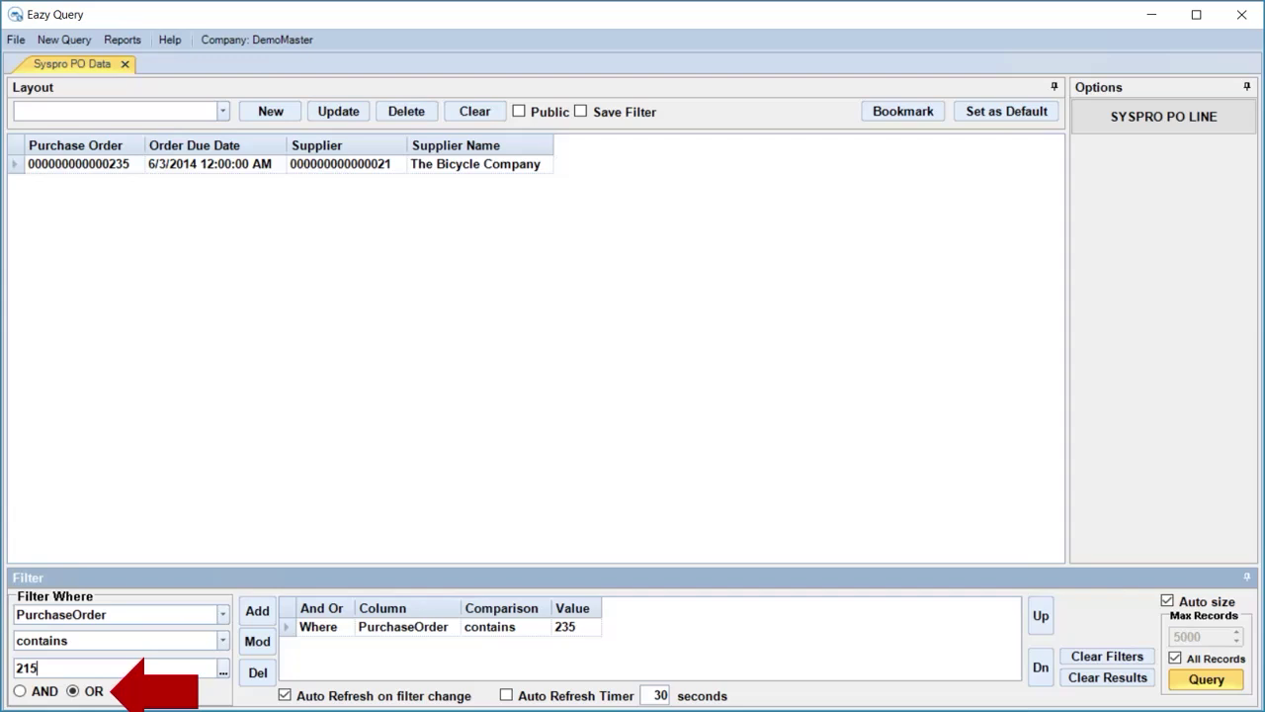
pyautogui.click(257, 610)
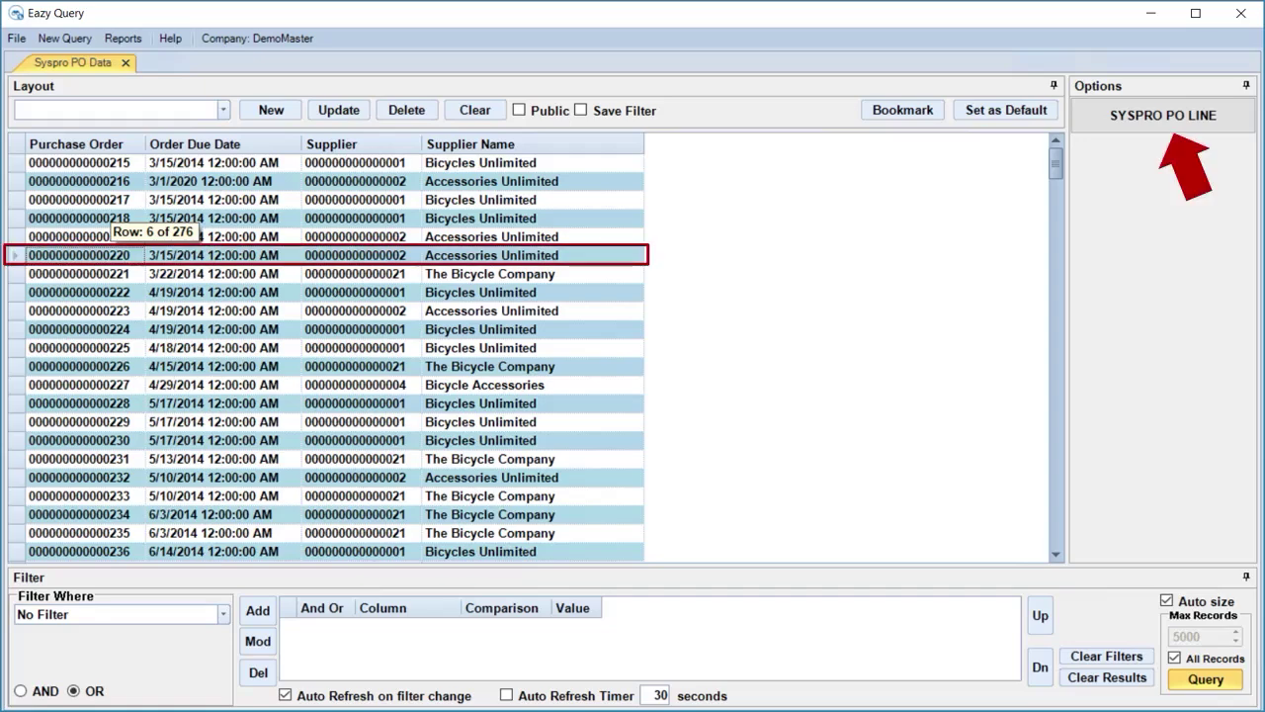
# Open the Syspro PO Line query for the selected purchase order row
pyautogui.click(1162, 114)
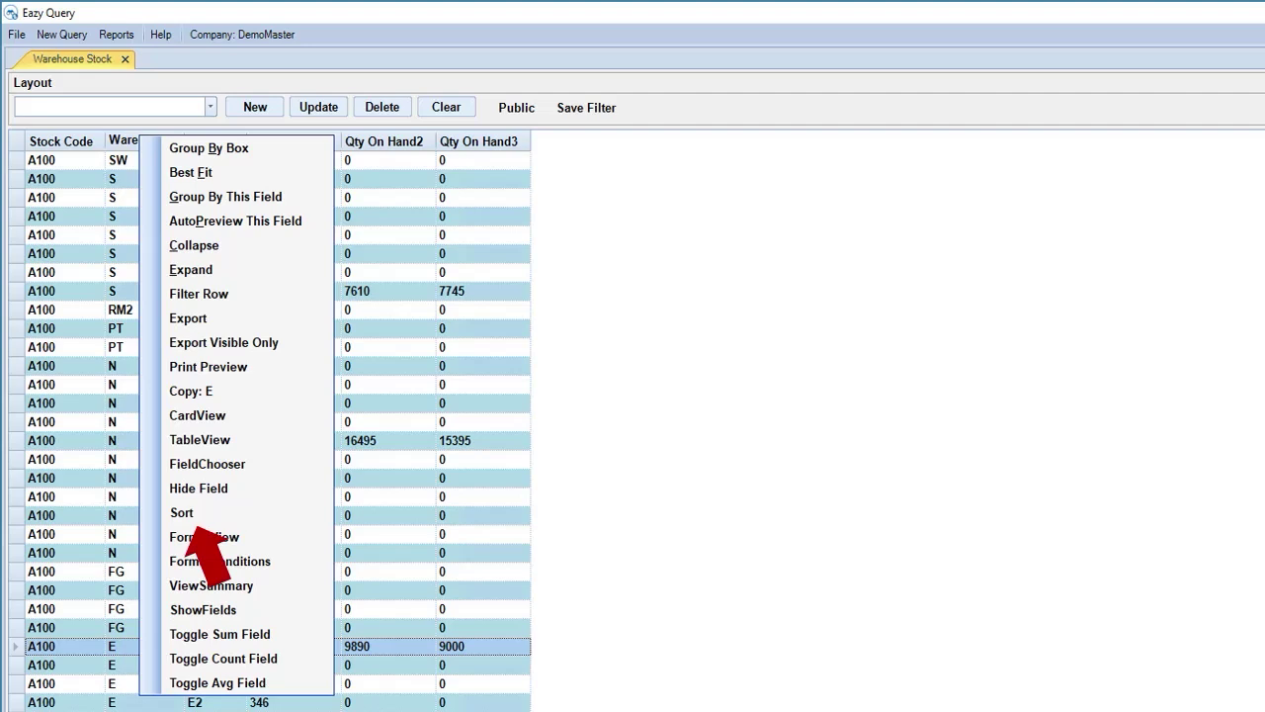
# Sort the Warehouse Stock records by Warehouse descending and then by Bin ascending
pyautogui.click(182, 512)
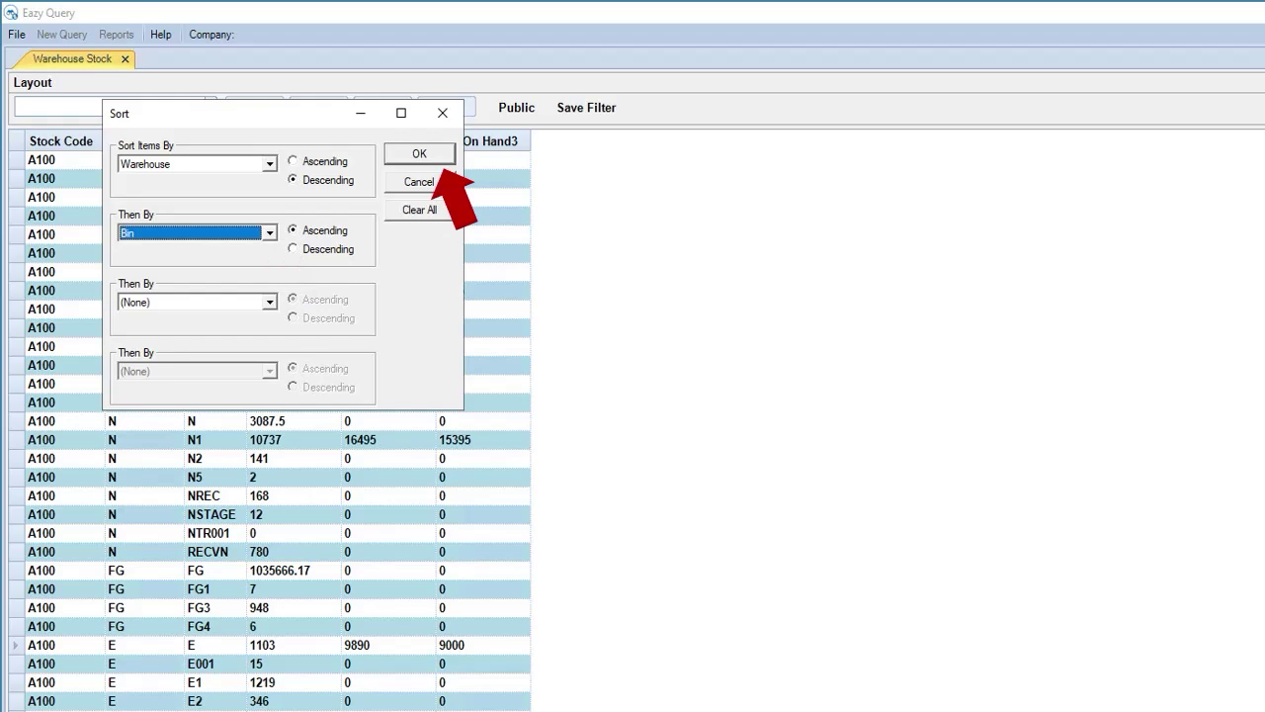
pyautogui.press('Return')
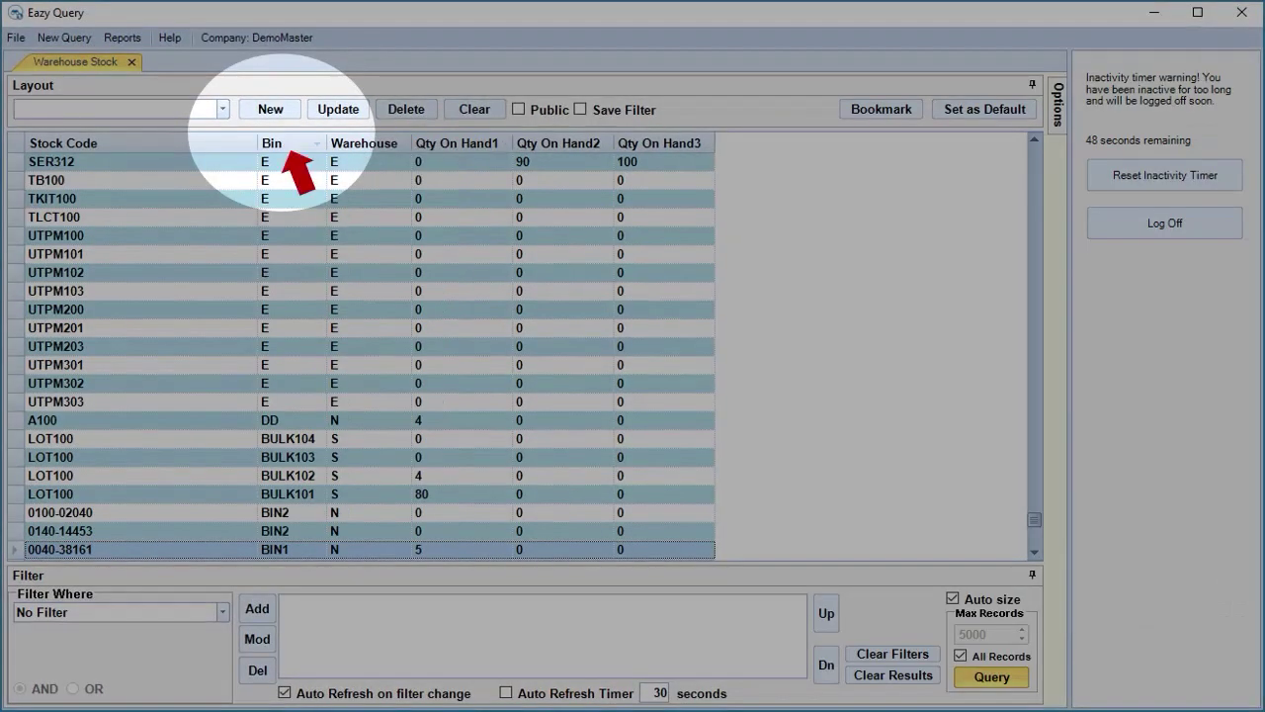
# Move the Warehouse column in front of the Bin column in the stock grid
pyautogui.moveTo(376, 143); pyautogui.dragTo(252, 150)
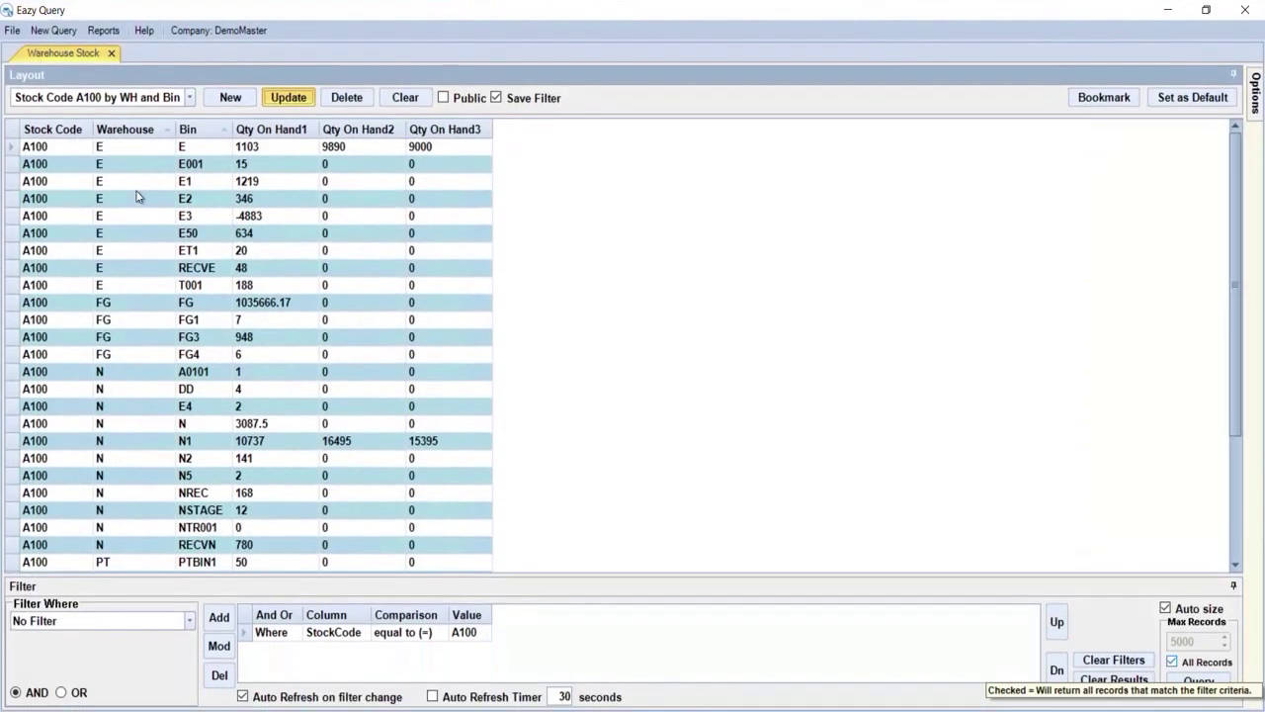
# Show the Group By Box in the stock grid and group the records by Warehouse with it
pyautogui.rightClick(137, 191)
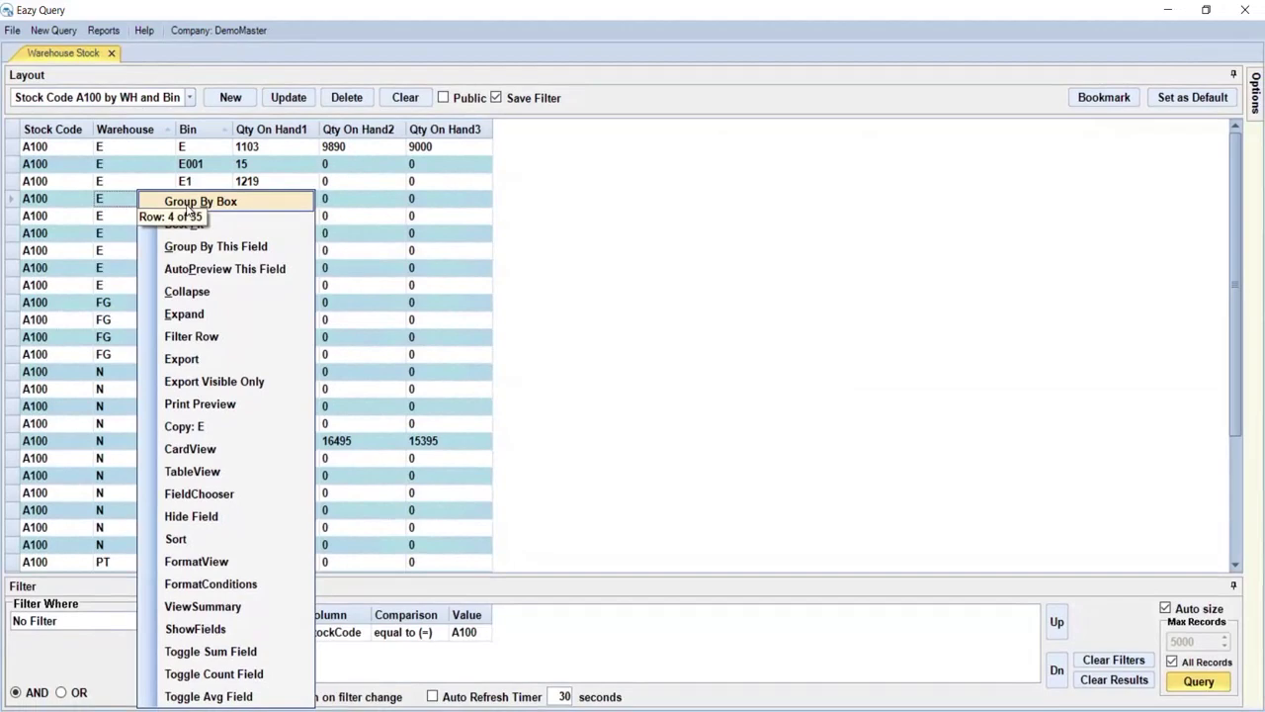
pyautogui.click(187, 204)
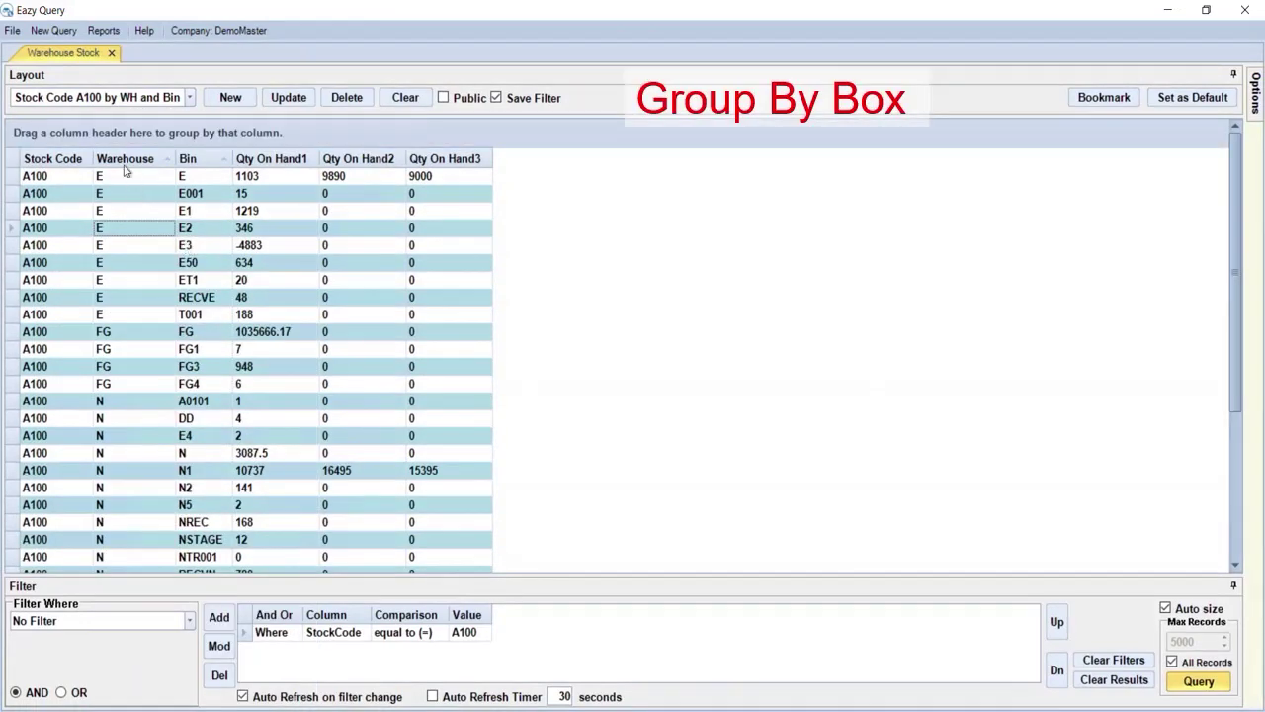
pyautogui.moveTo(125, 164); pyautogui.dragTo(42, 137)
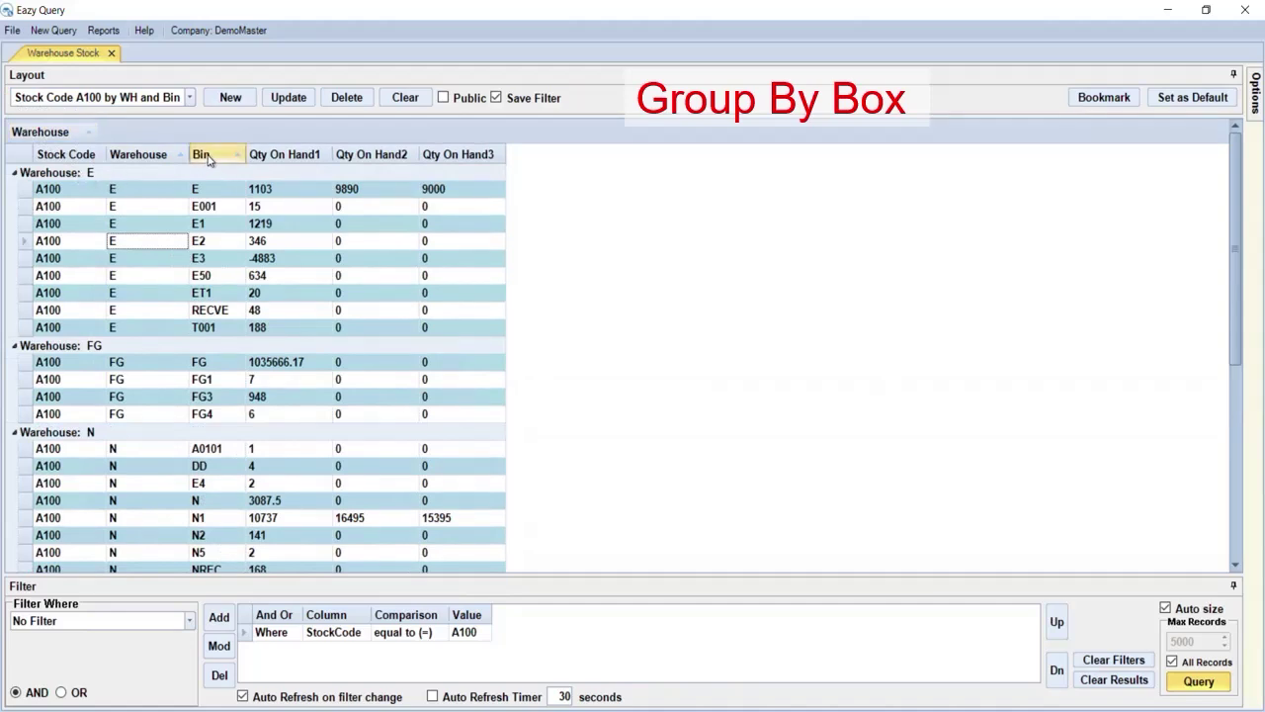
# Add Bin as a second grouping level under Warehouse and remove that level again
pyautogui.moveTo(208, 160); pyautogui.dragTo(650, 252)
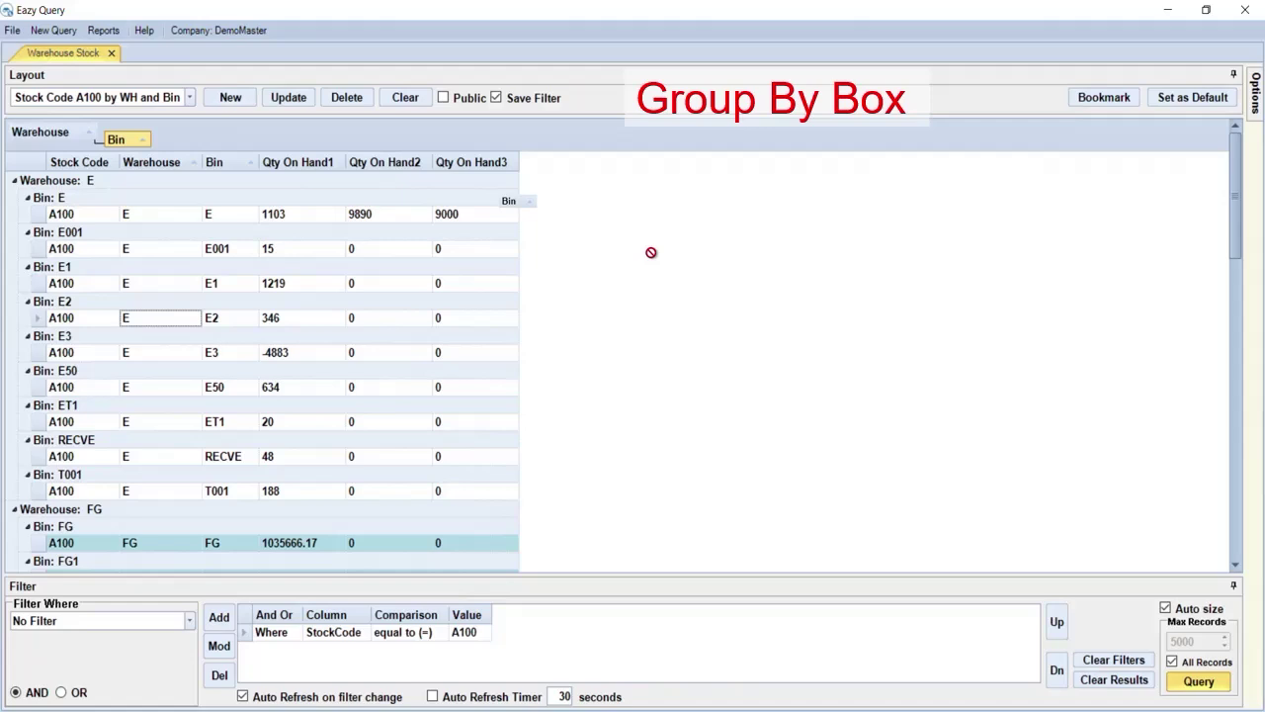
pyautogui.moveTo(651, 252); pyautogui.dragTo(653, 259)
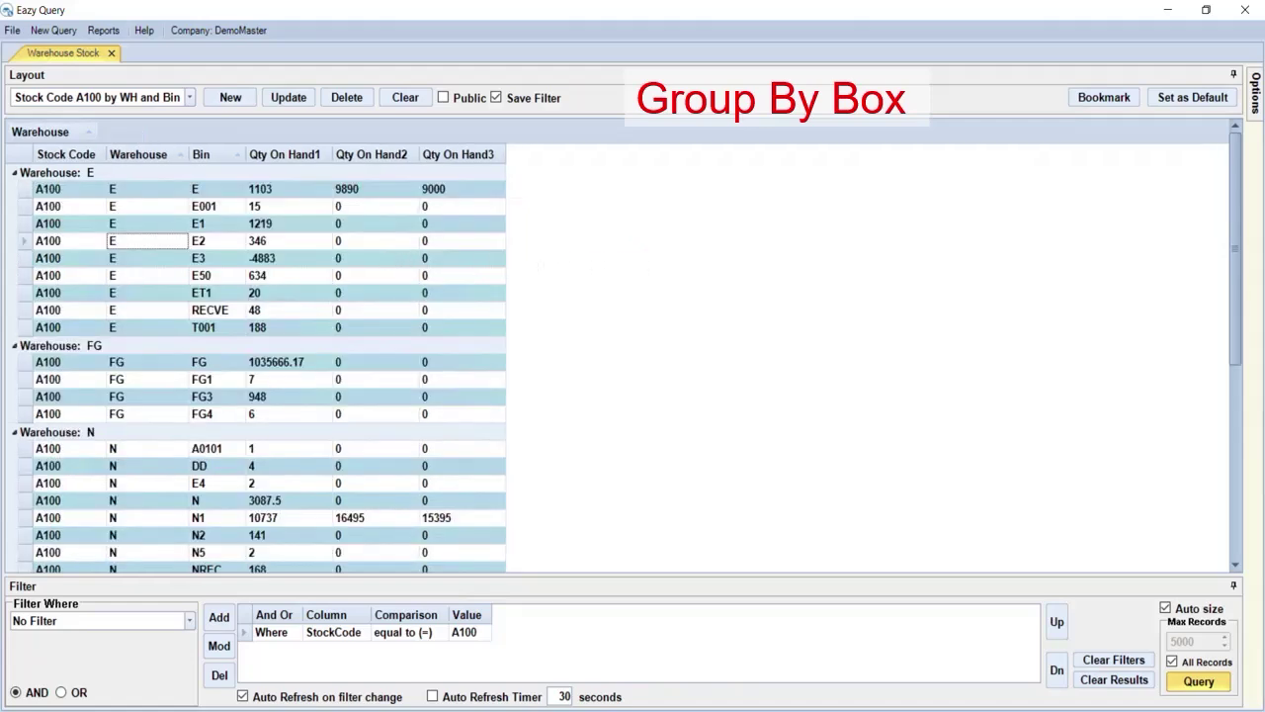
# Collapse the Warehouse E group in the stock grid
pyautogui.click(14, 174)
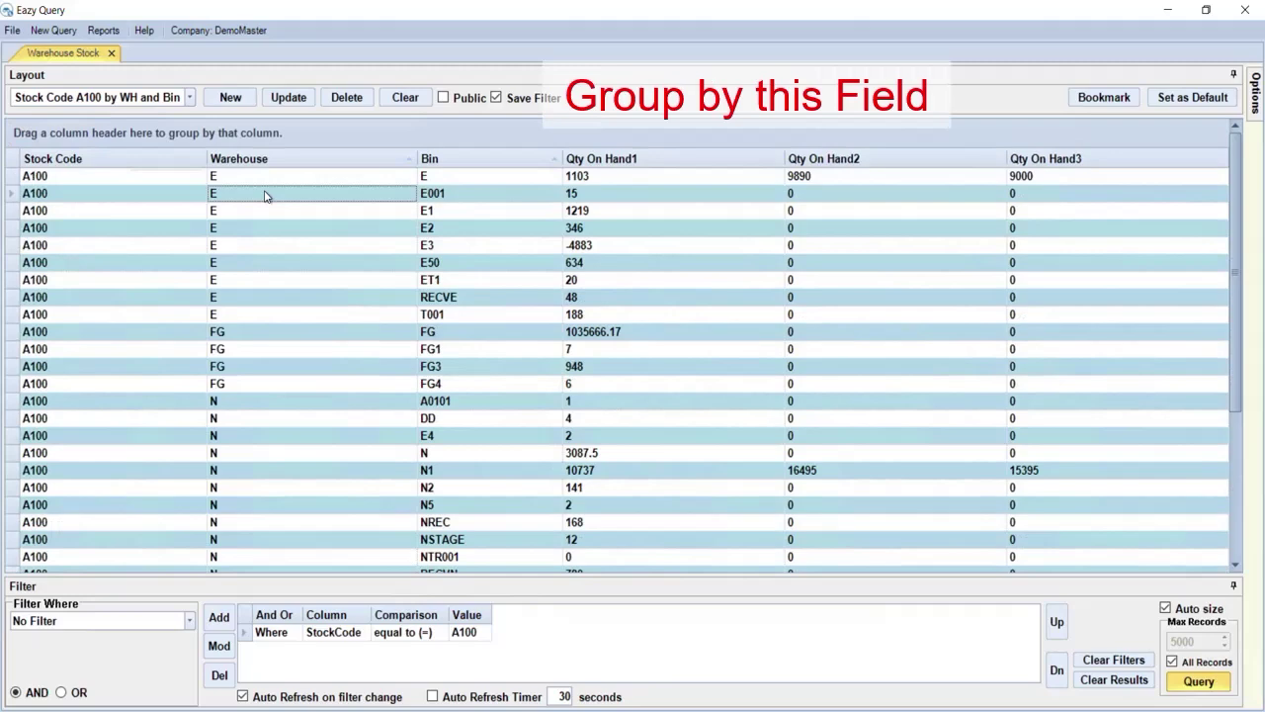
# Group the ungrouped stock records by the Warehouse column using Group By This Field
pyautogui.rightClick(265, 190)
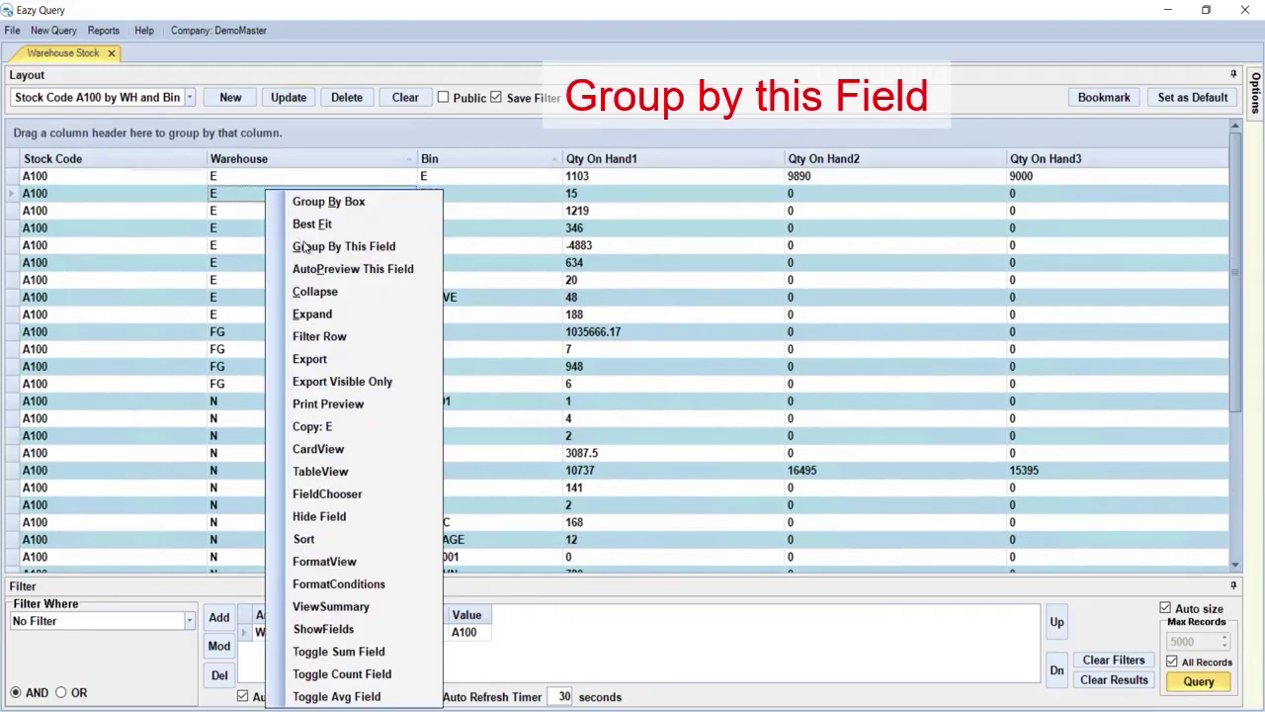
pyautogui.click(179, 154)
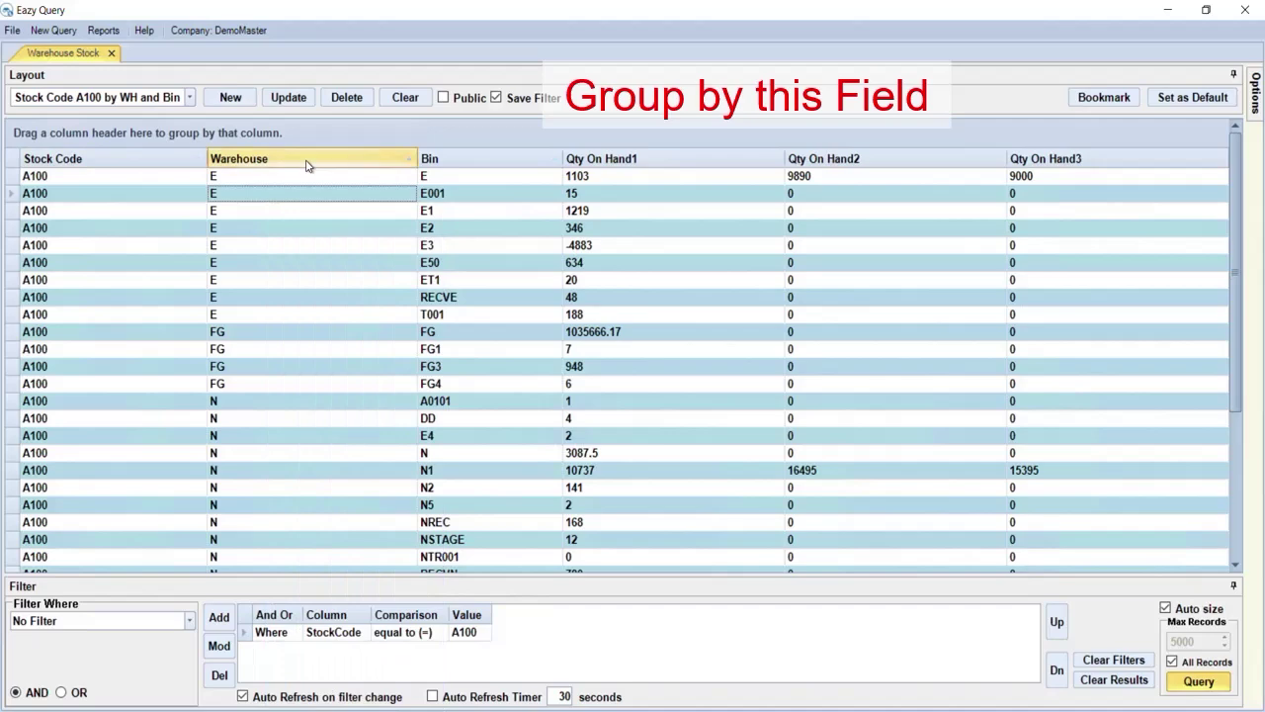
pyautogui.rightClick(306, 165)
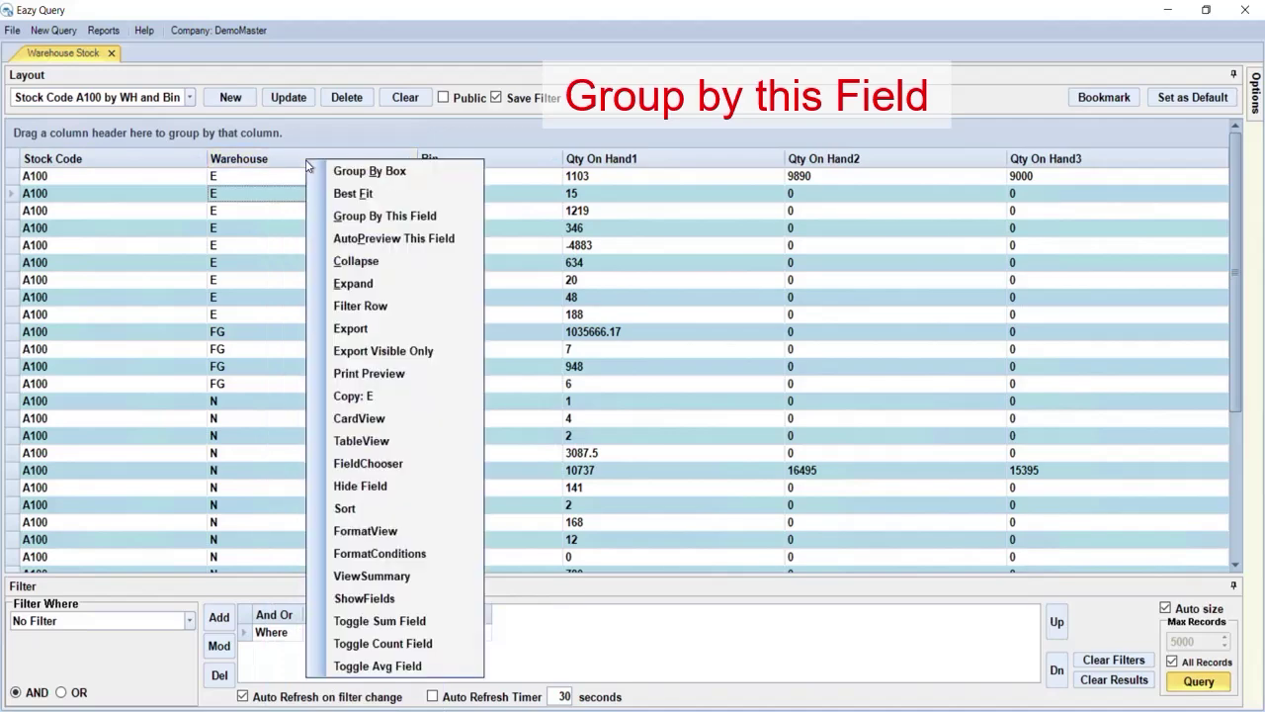
pyautogui.click(348, 216)
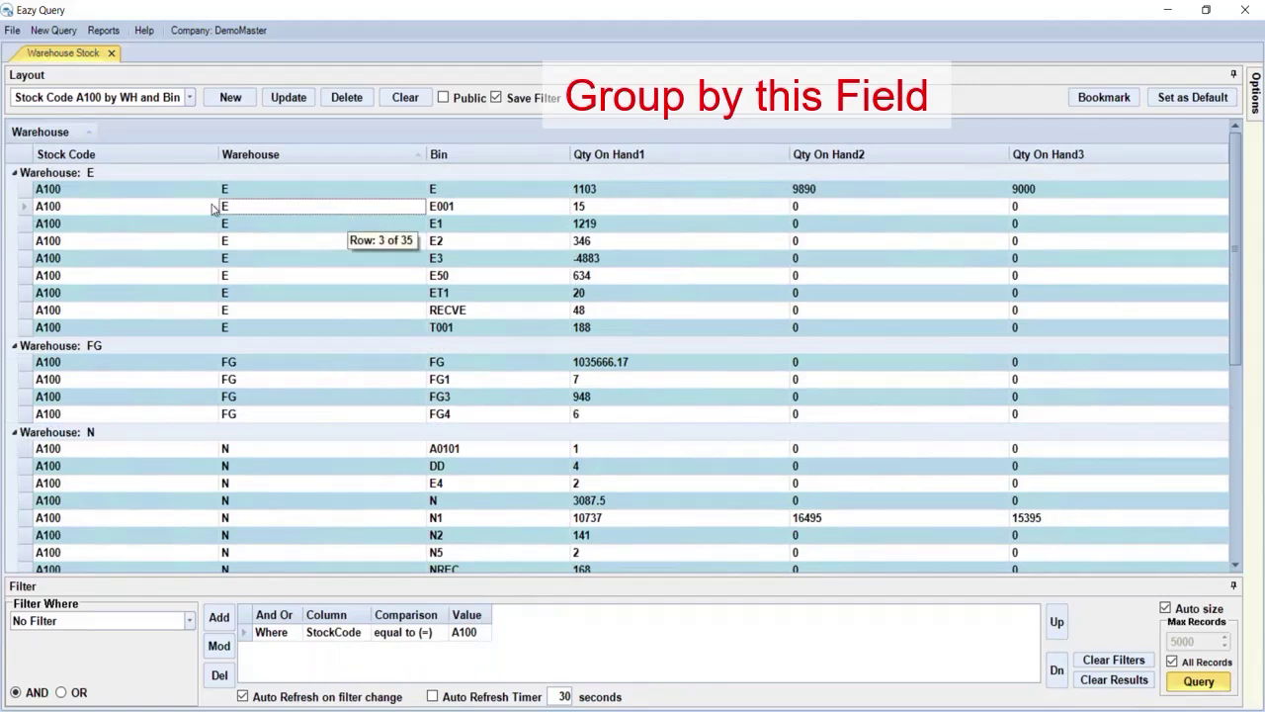
# Turn on AutoPreview for the Stock Code field in the grouped grid
pyautogui.rightClick(122, 192)
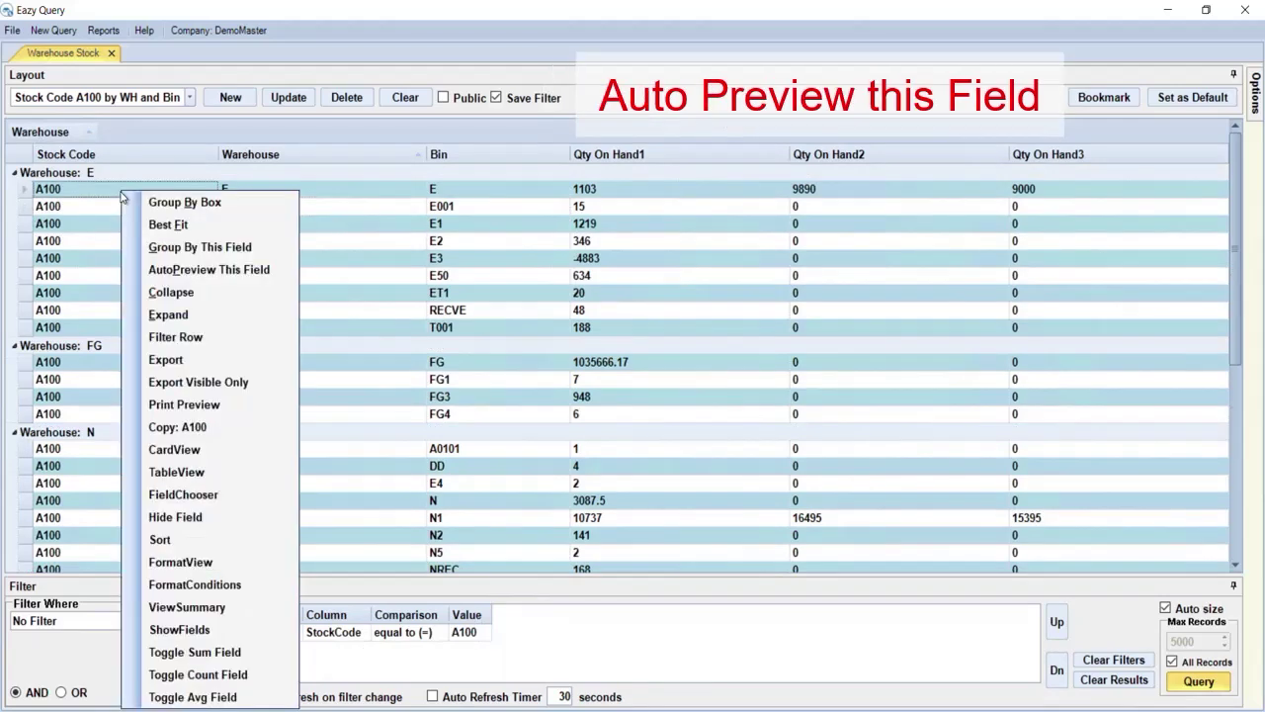
pyautogui.click(188, 270)
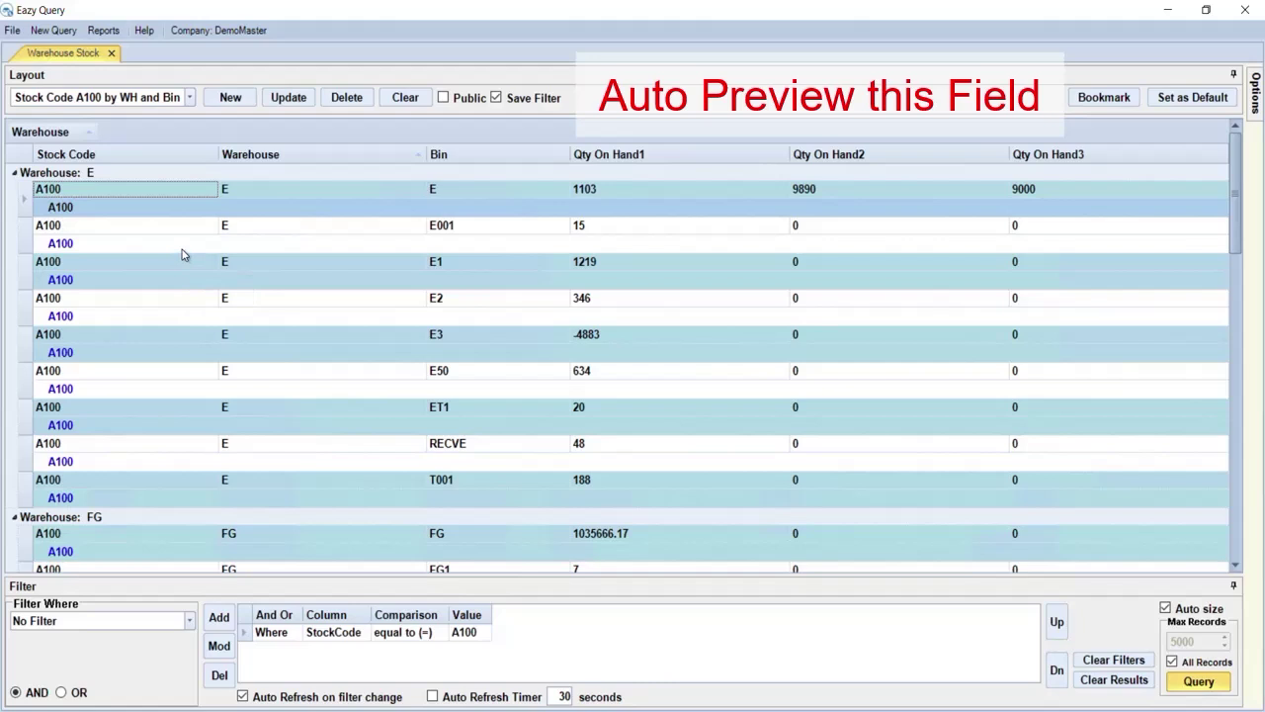
# Clear the StockCode condition from the query's filter list
pyautogui.click(1092, 661)
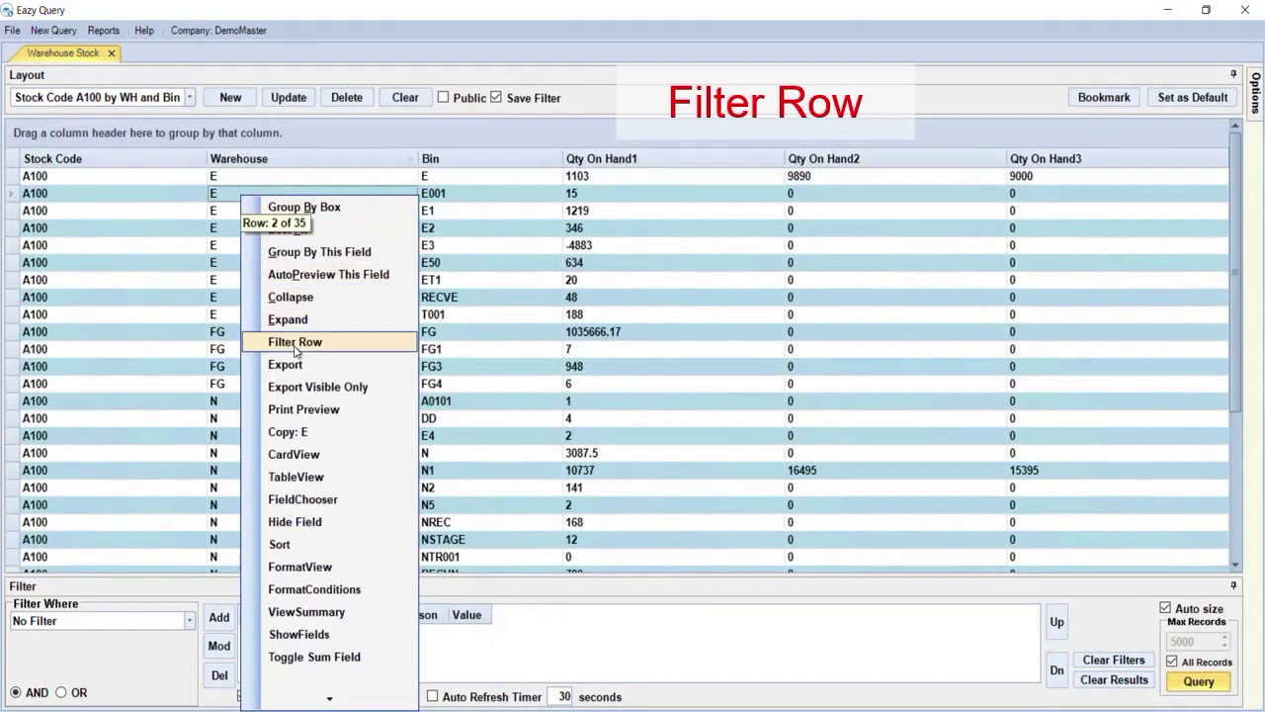
# Show the Filter Row in the grid and filter the Warehouse column by S
pyautogui.click(294, 344)
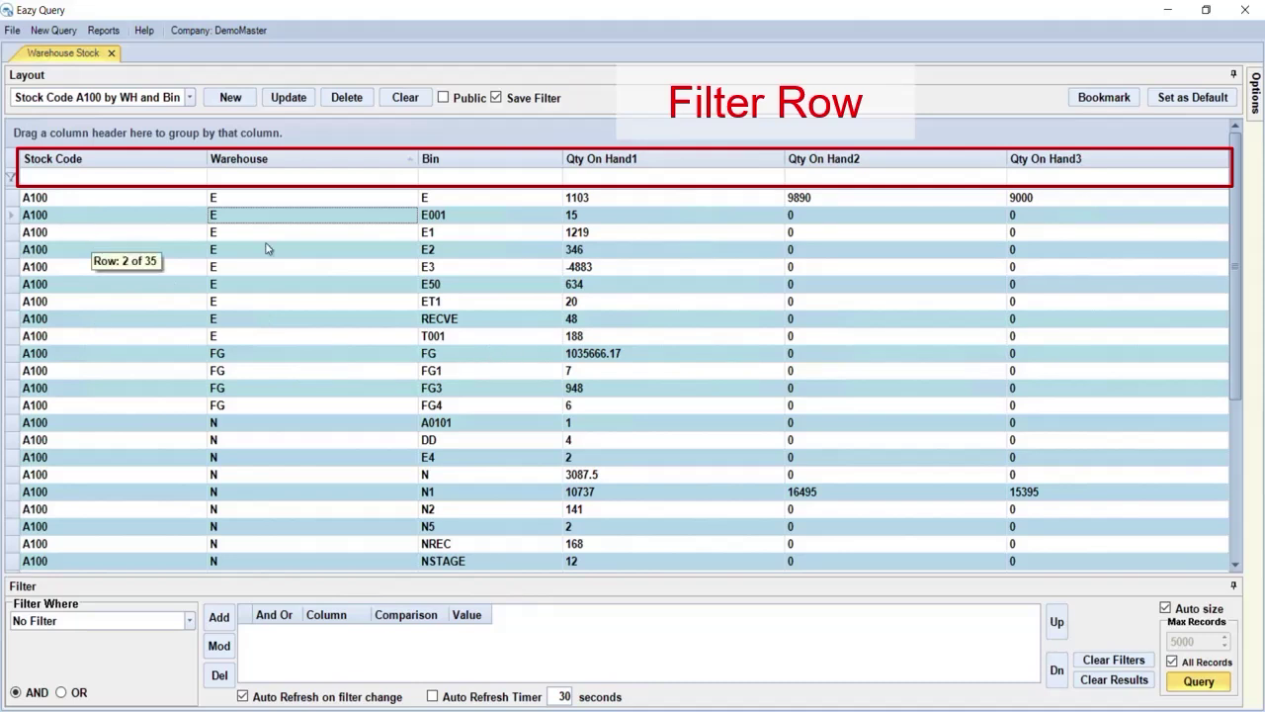
pyautogui.click(221, 178)
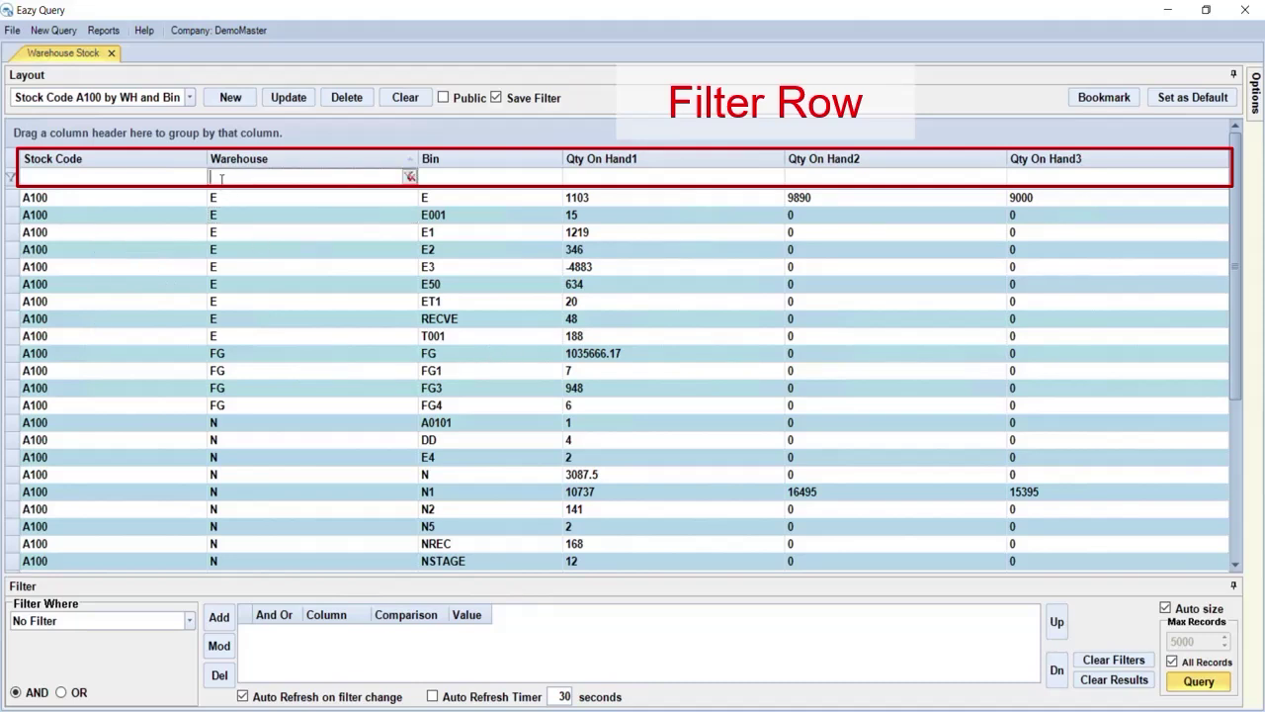
pyautogui.write('S')
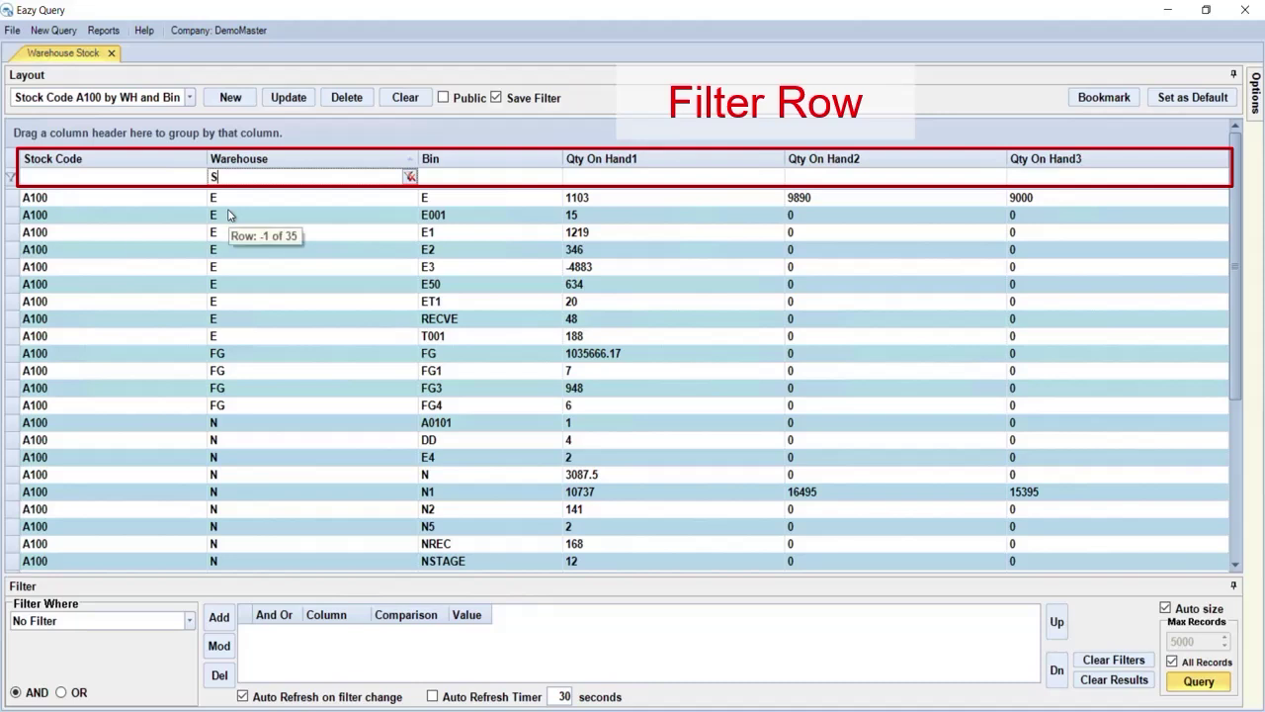
pyautogui.press('Tab')
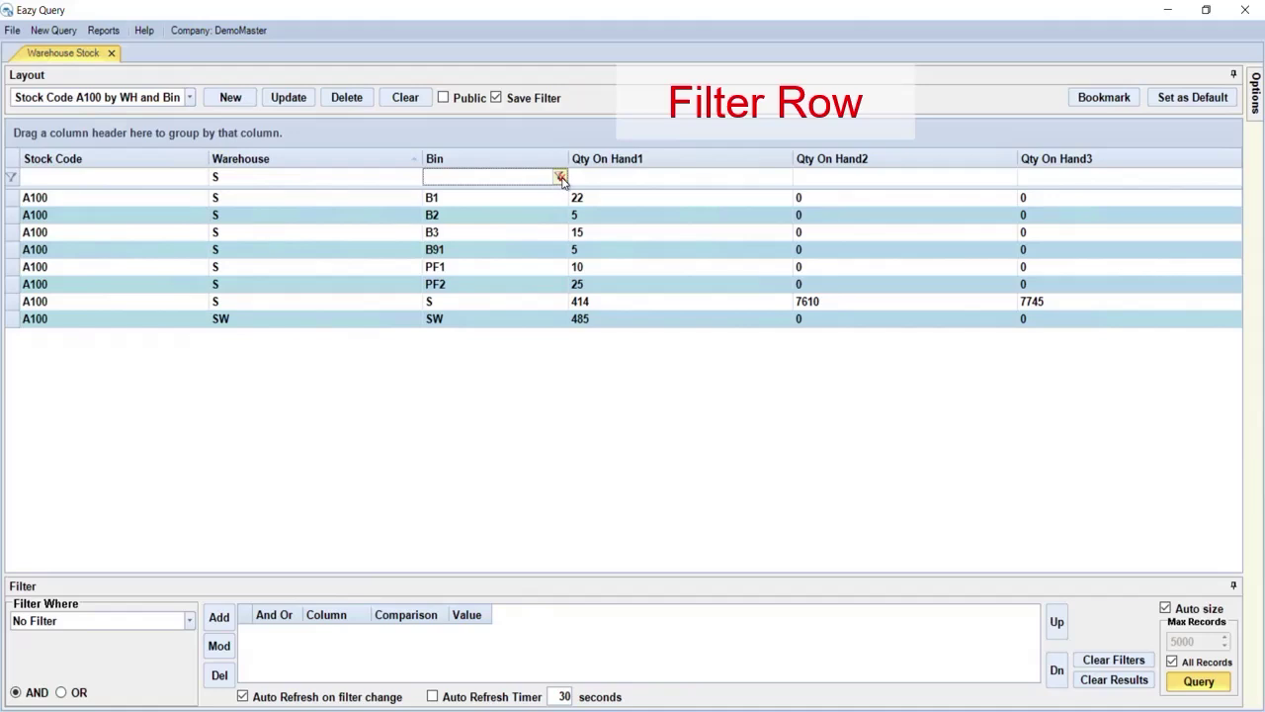
# Turn the Filter Row off again in the stock grid
pyautogui.rightClick(291, 188)
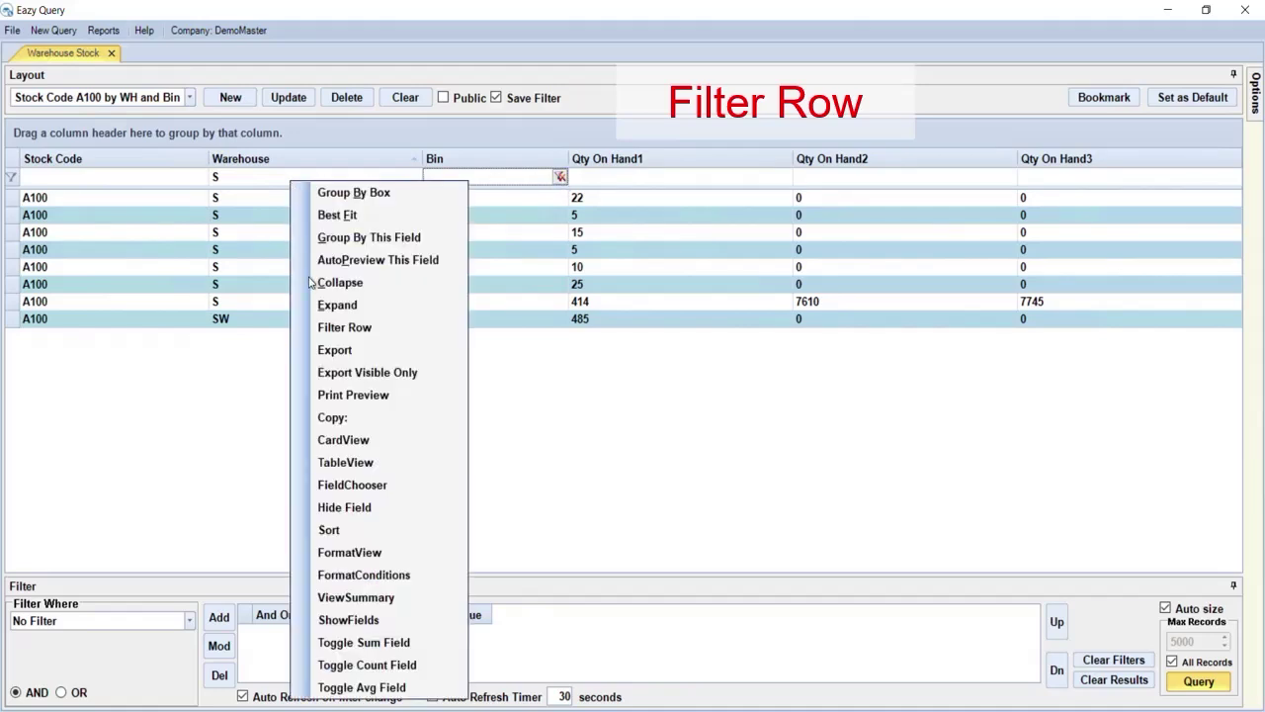
pyautogui.click(321, 332)
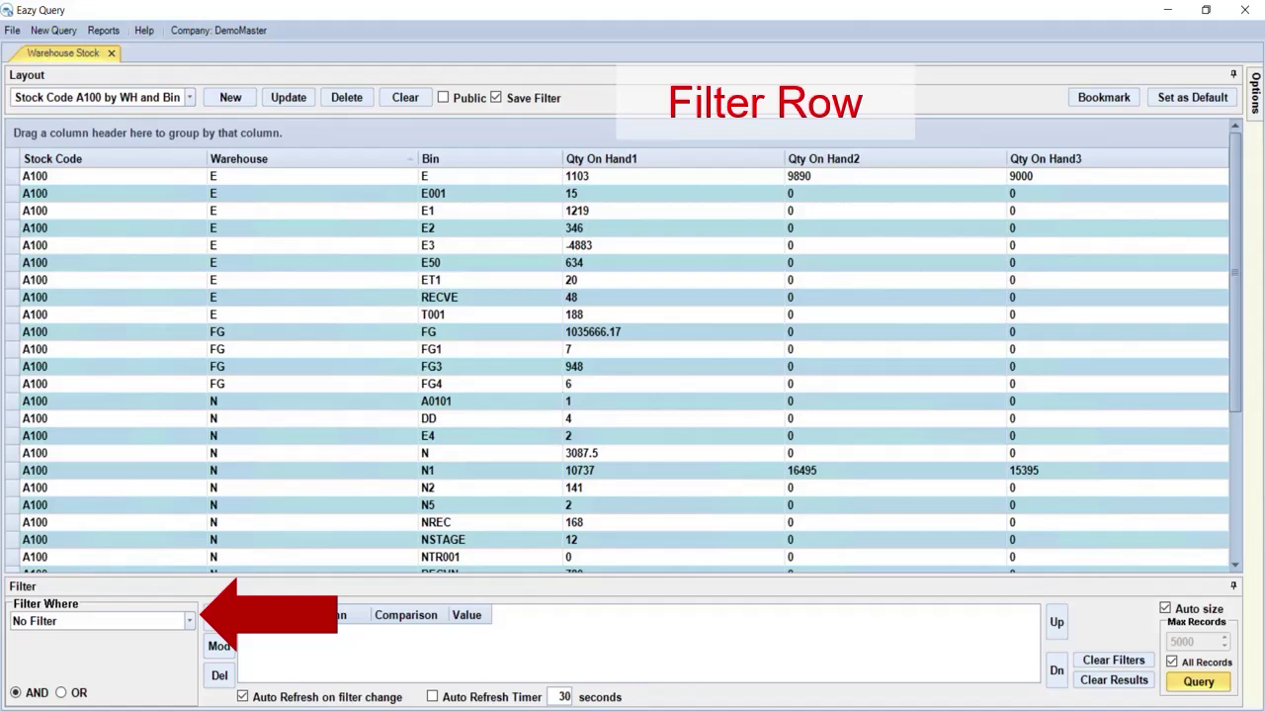
# Export the stock grid to a CSV file named "Stock Code A100 by Warehouse_17_2_23"
pyautogui.rightClick(261, 247)
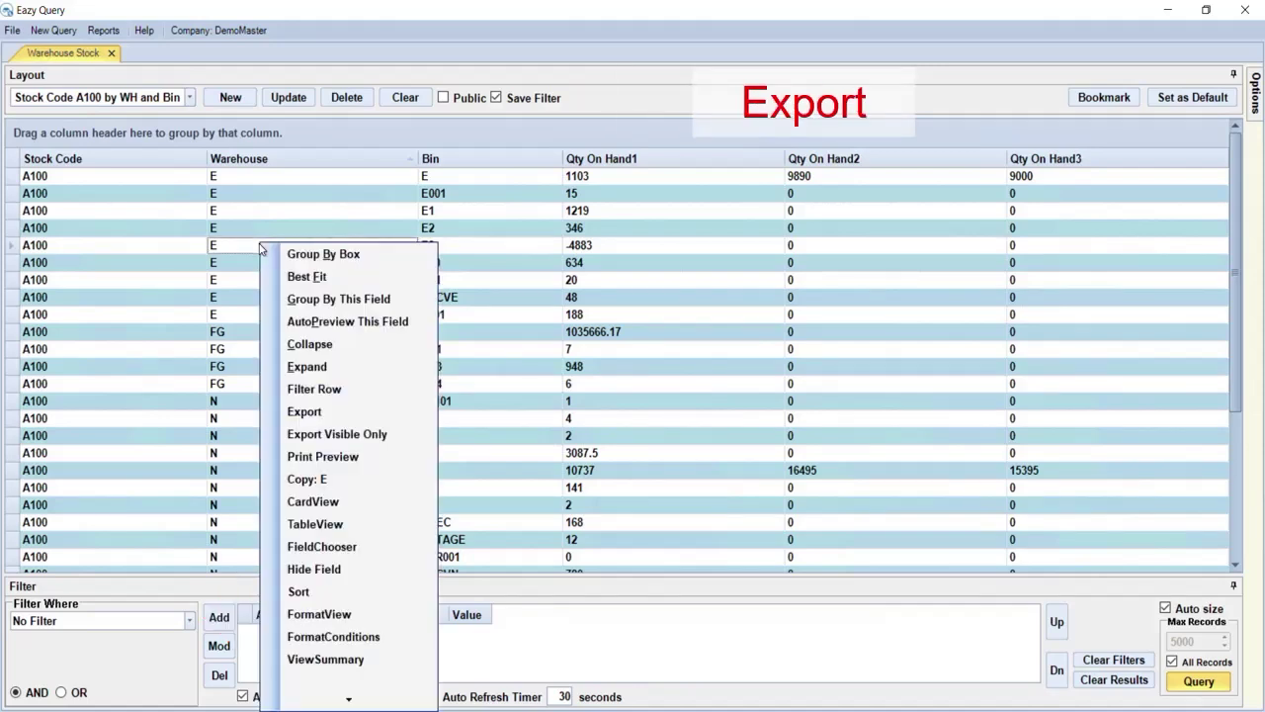
pyautogui.click(308, 412)
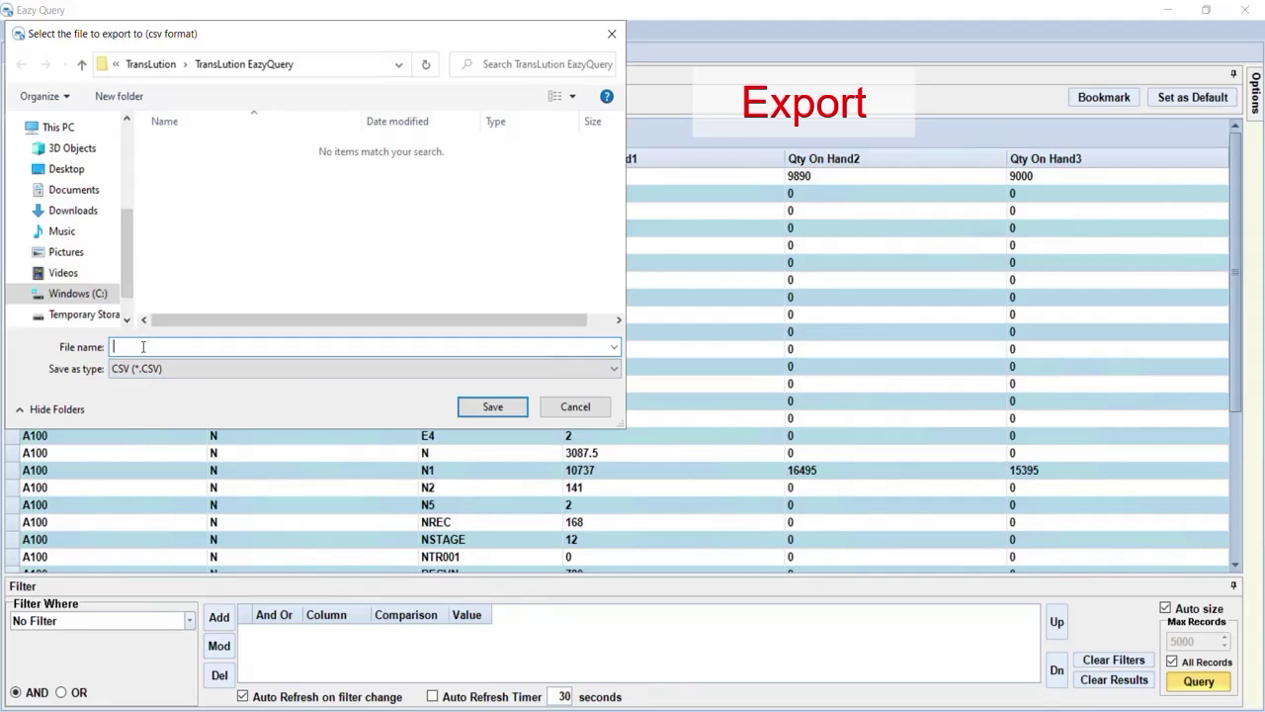
pyautogui.write('Stock Code A100 by Warehouse_17_2_23')
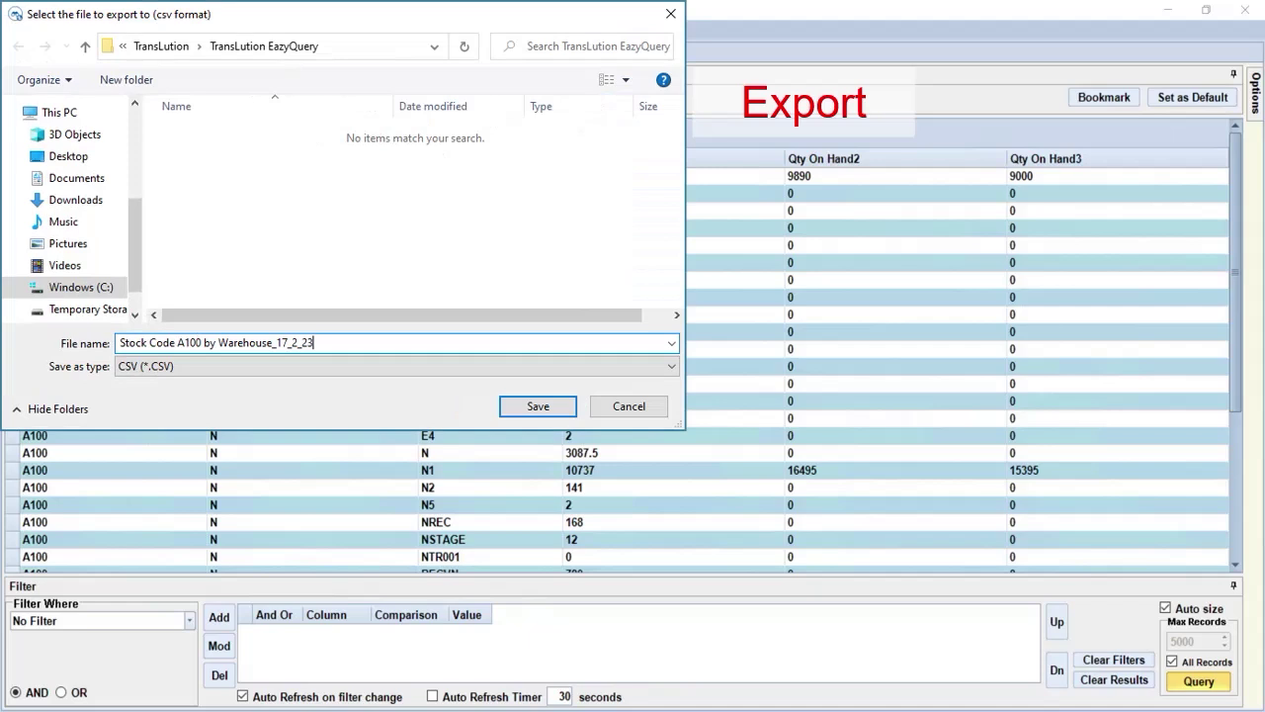
pyautogui.press('Return')
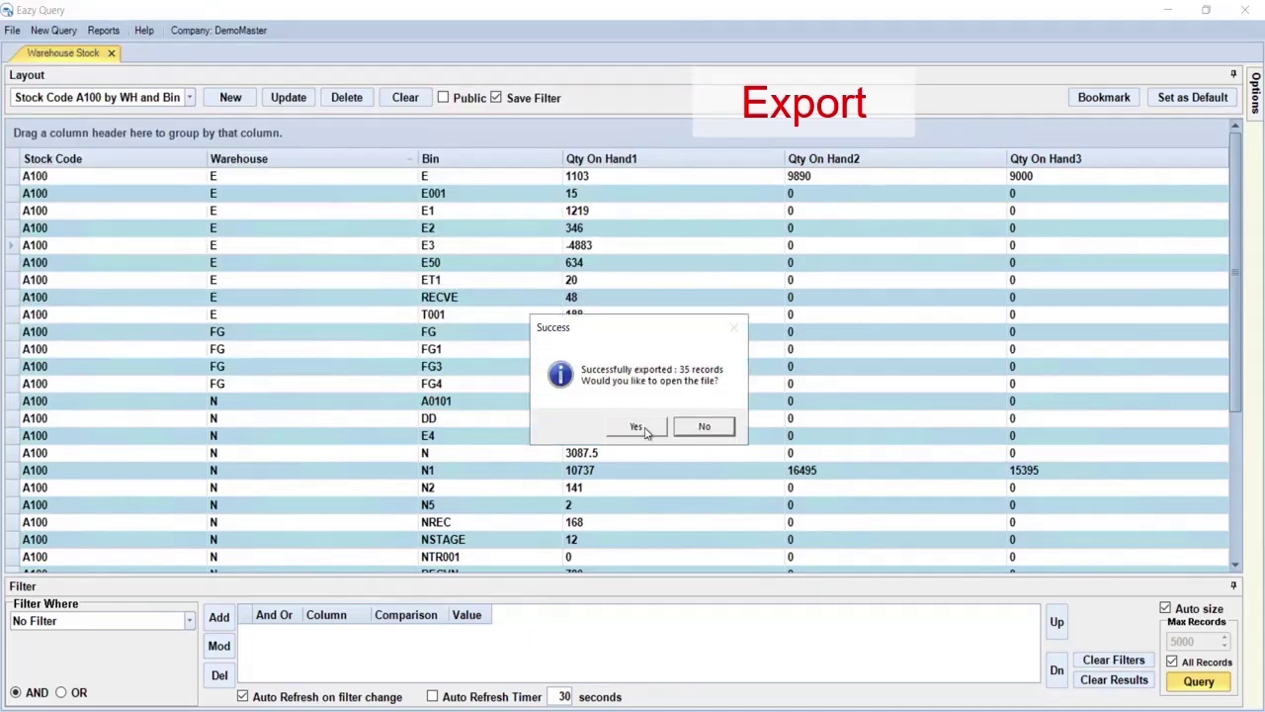
# Accept opening the export and open the exported Stock Code A100 by Warehouse file from the EQ folder
pyautogui.click(638, 427)
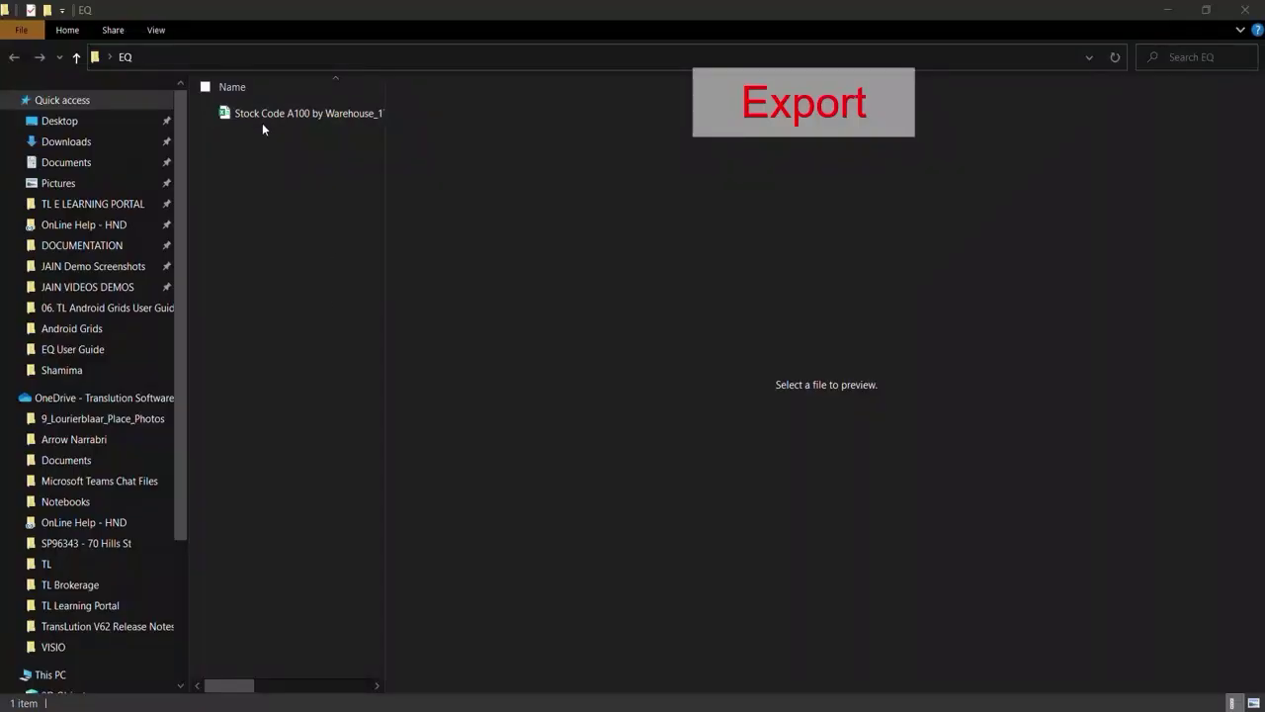
pyautogui.doubleClick(262, 118)
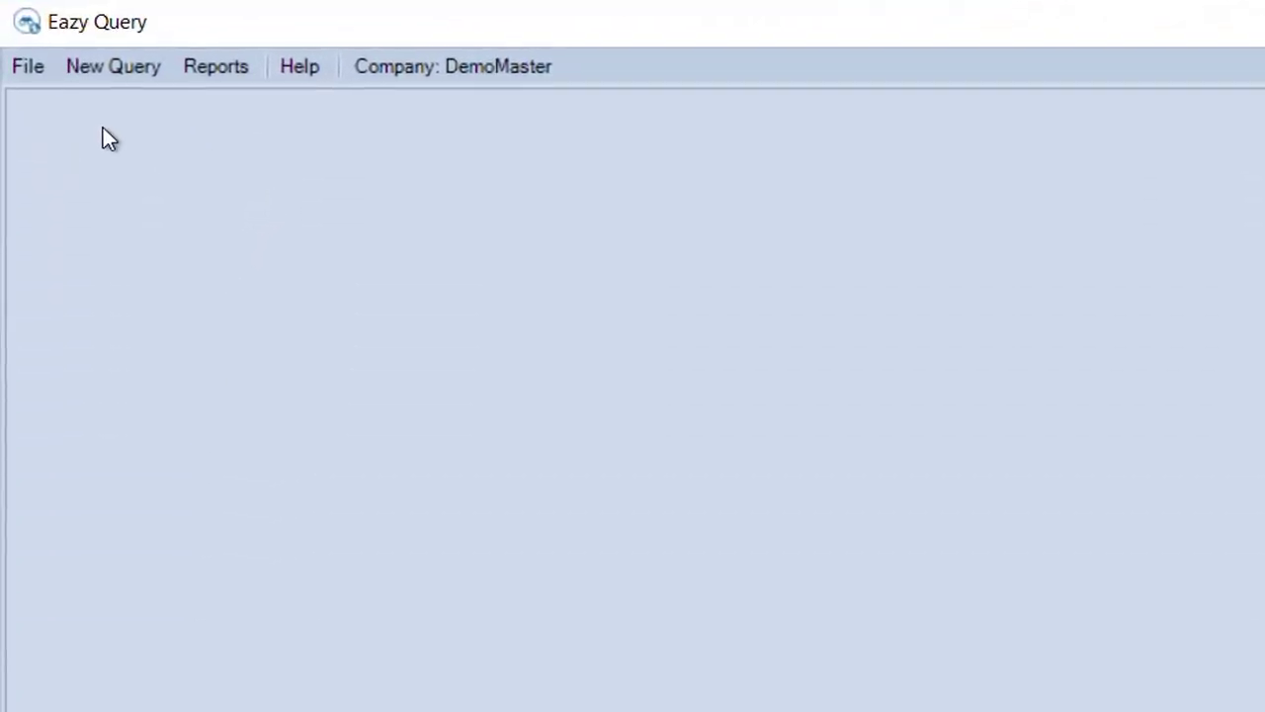
# Start a new Syspro PO Data query from the Purchase Orders group and run it for all records
pyautogui.click(129, 68)
pyautogui.moveTo(141, 146)
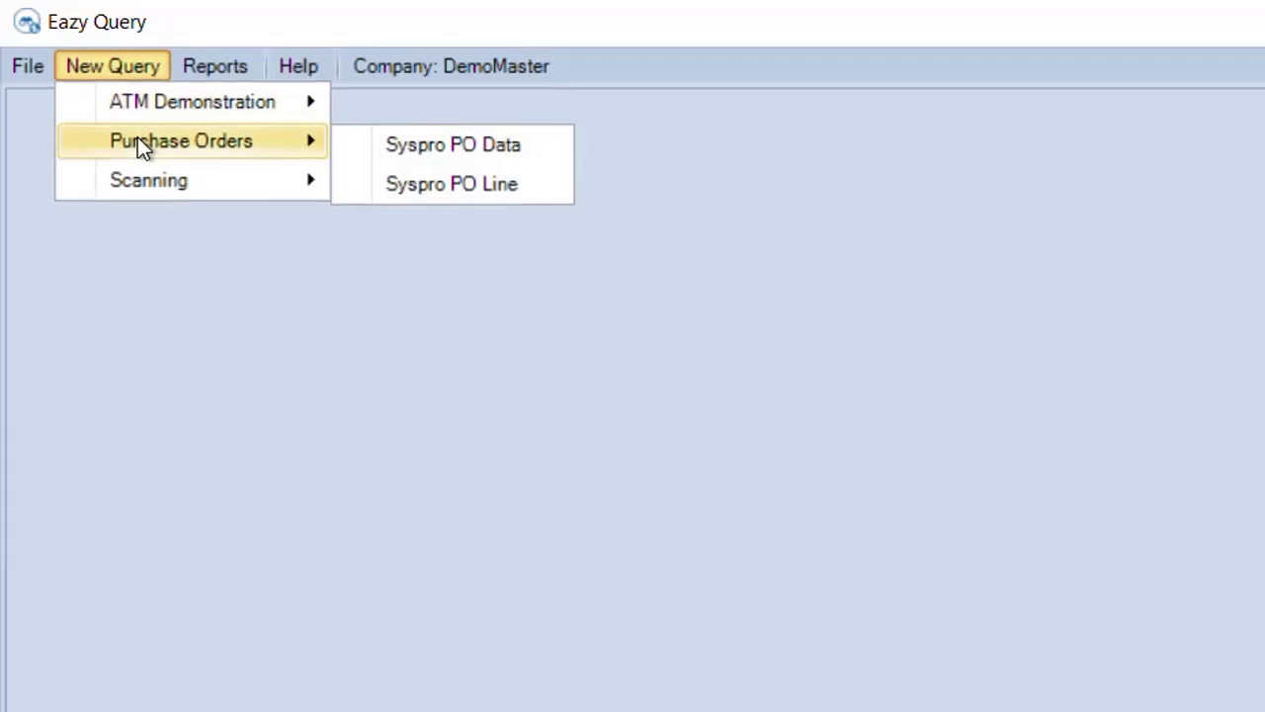
pyautogui.click(363, 121)
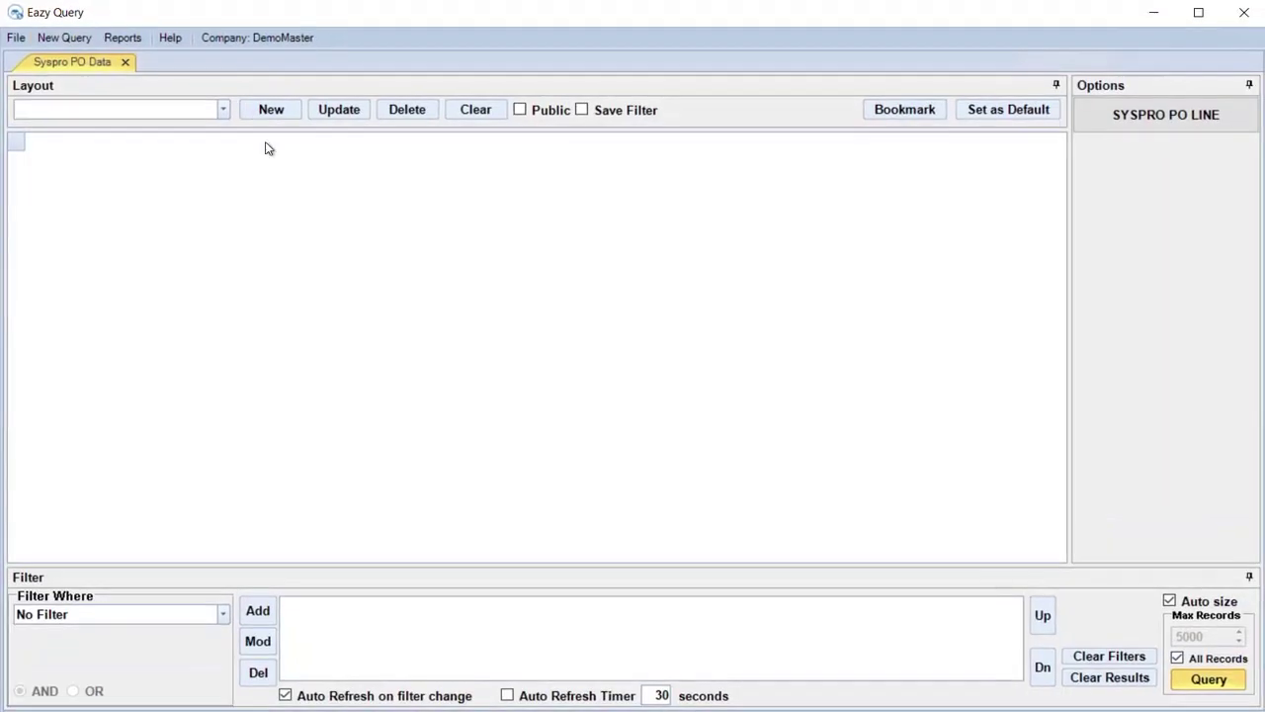
pyautogui.click(1176, 680)
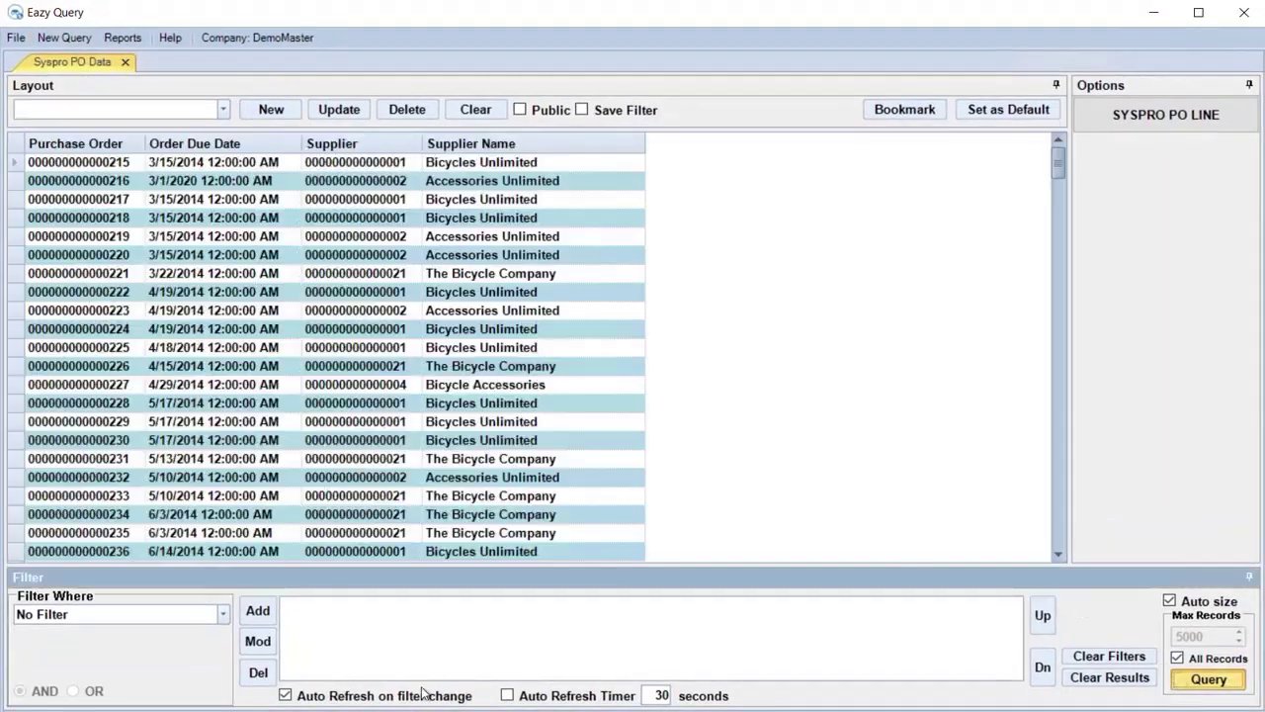
# Add a query filter where SupplierName is equal to Master Engineers
pyautogui.click(222, 614)
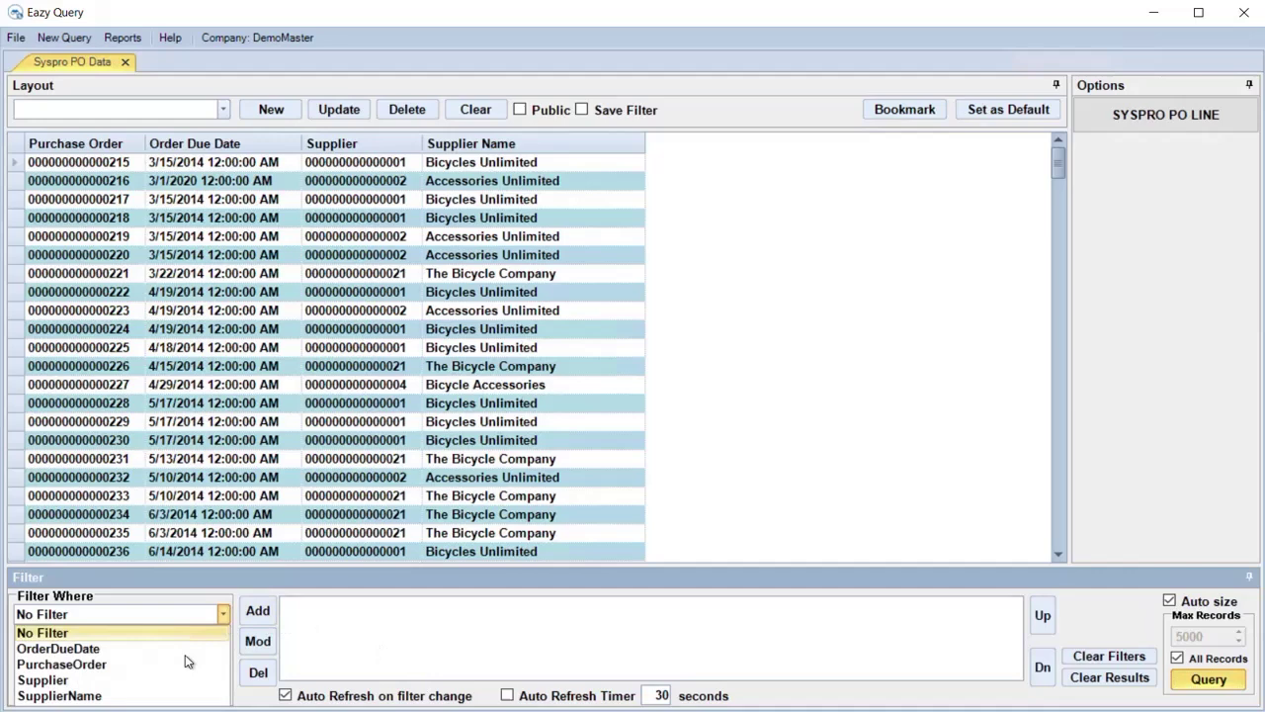
pyautogui.click(104, 696)
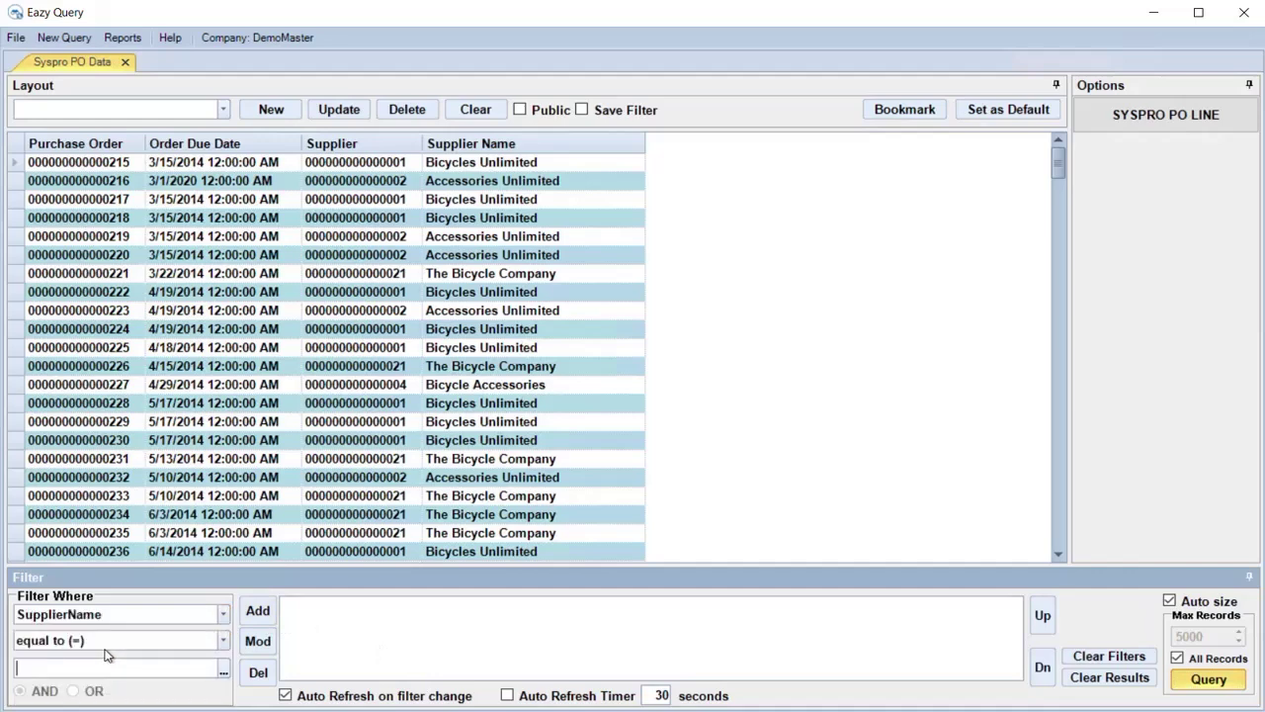
pyautogui.click(224, 670)
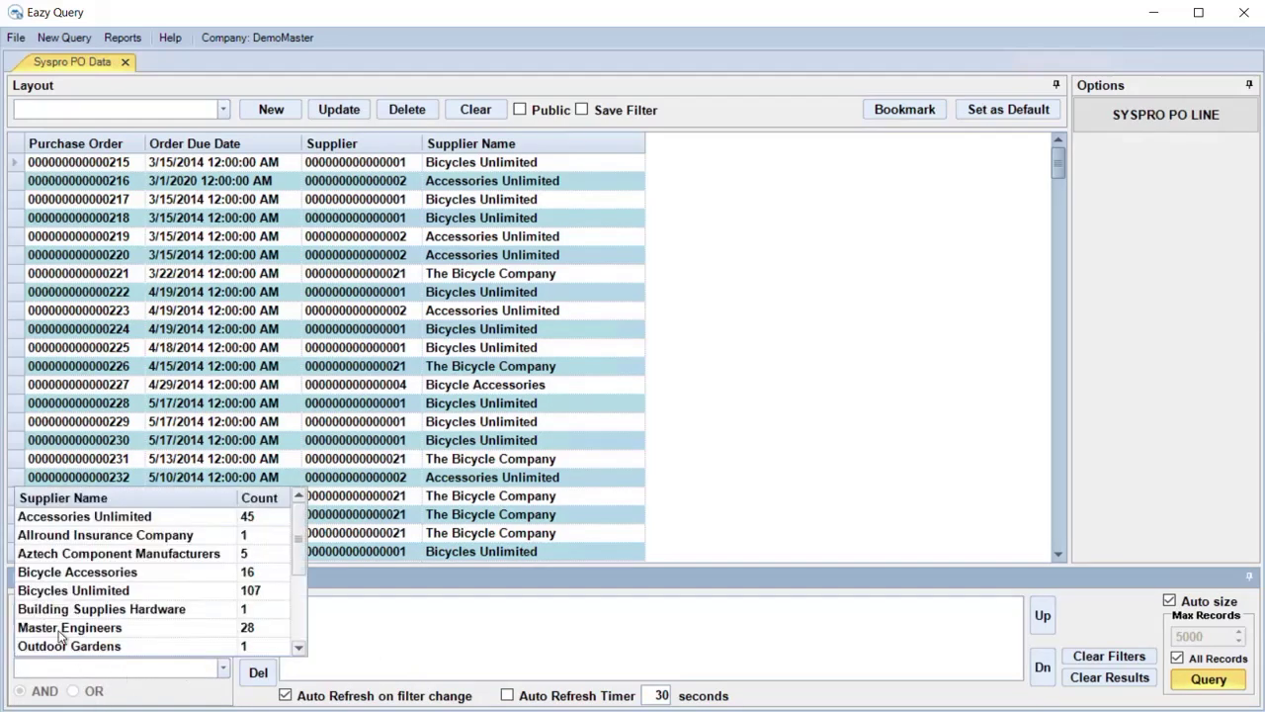
pyautogui.click(59, 633)
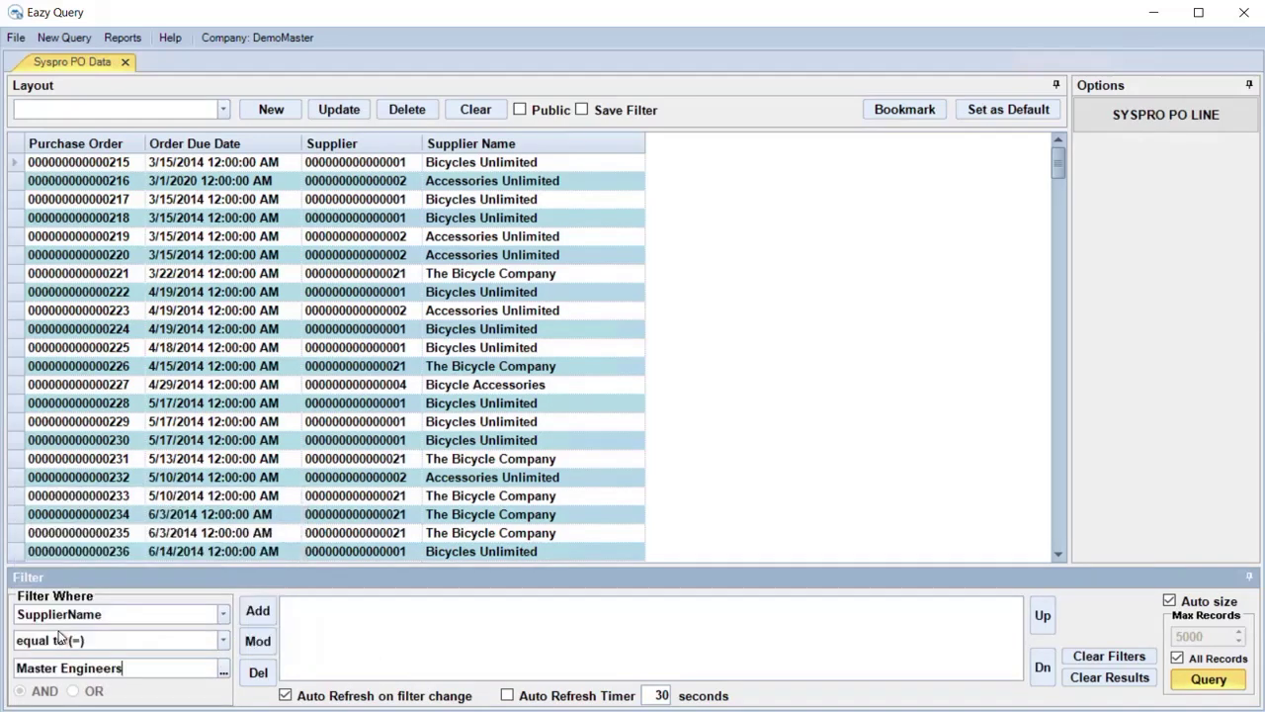
pyautogui.click(252, 612)
# Add an AND filter where OrderDueDate is greater than or equal to 20 Jan 2016
pyautogui.click(223, 614)
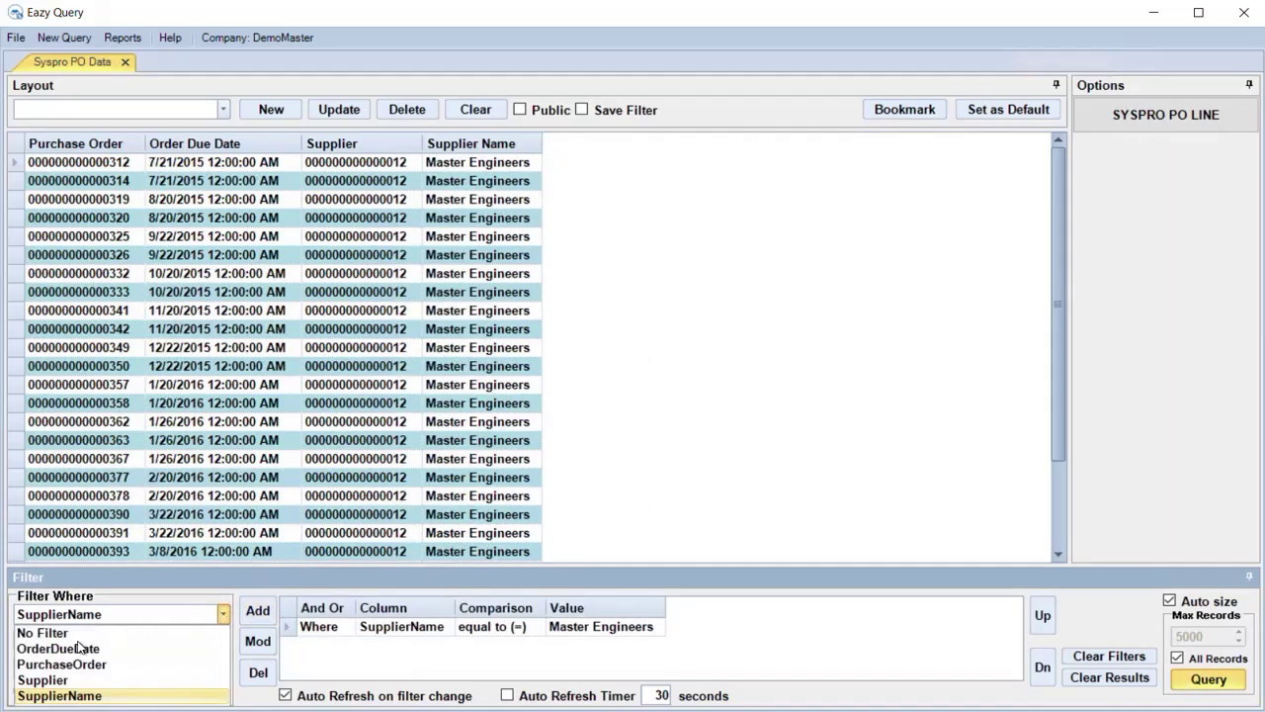
pyautogui.click(57, 648)
pyautogui.click(59, 446)
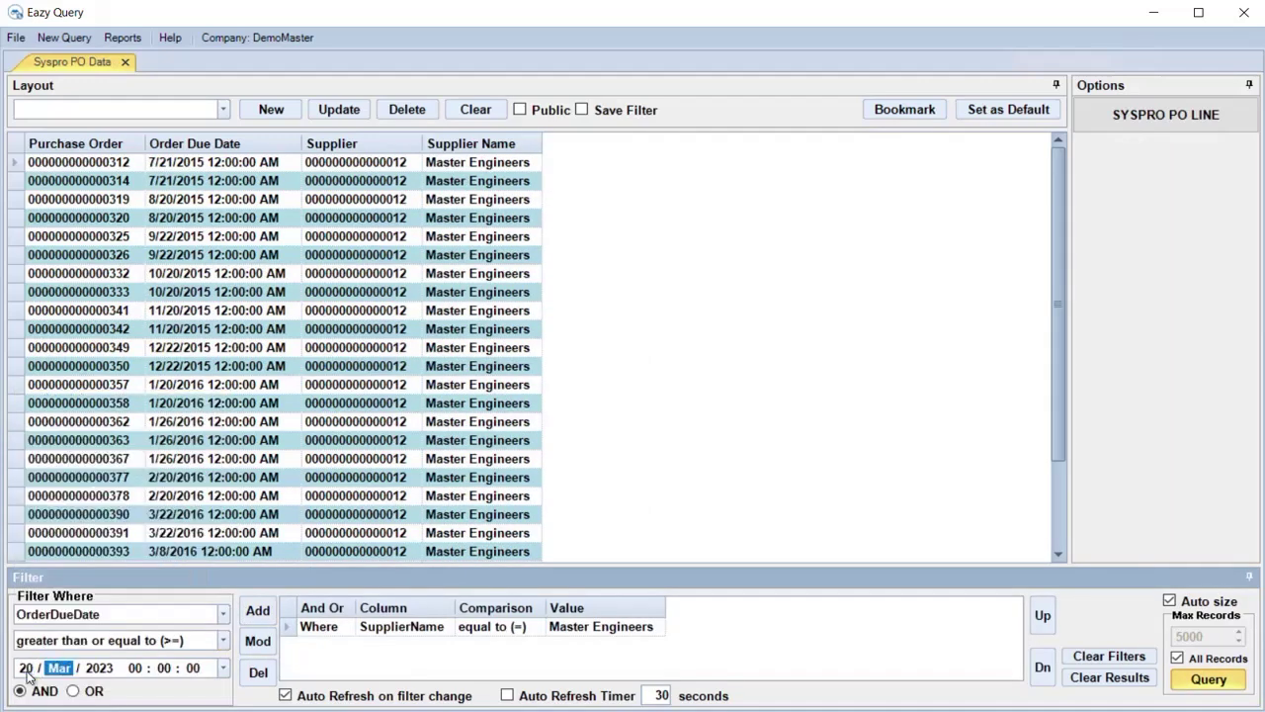
pyautogui.write('1')
pyautogui.press('Right')
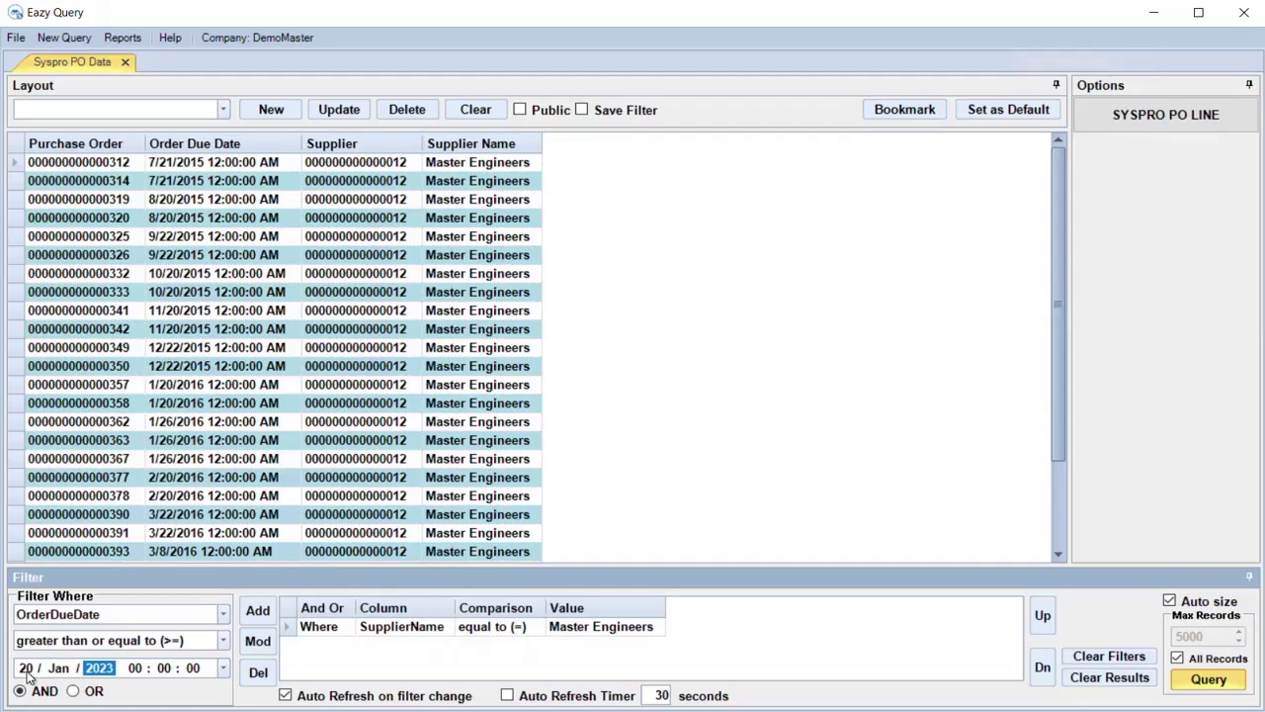
pyautogui.write('2016')
pyautogui.press('Right')
pyautogui.click(256, 614)
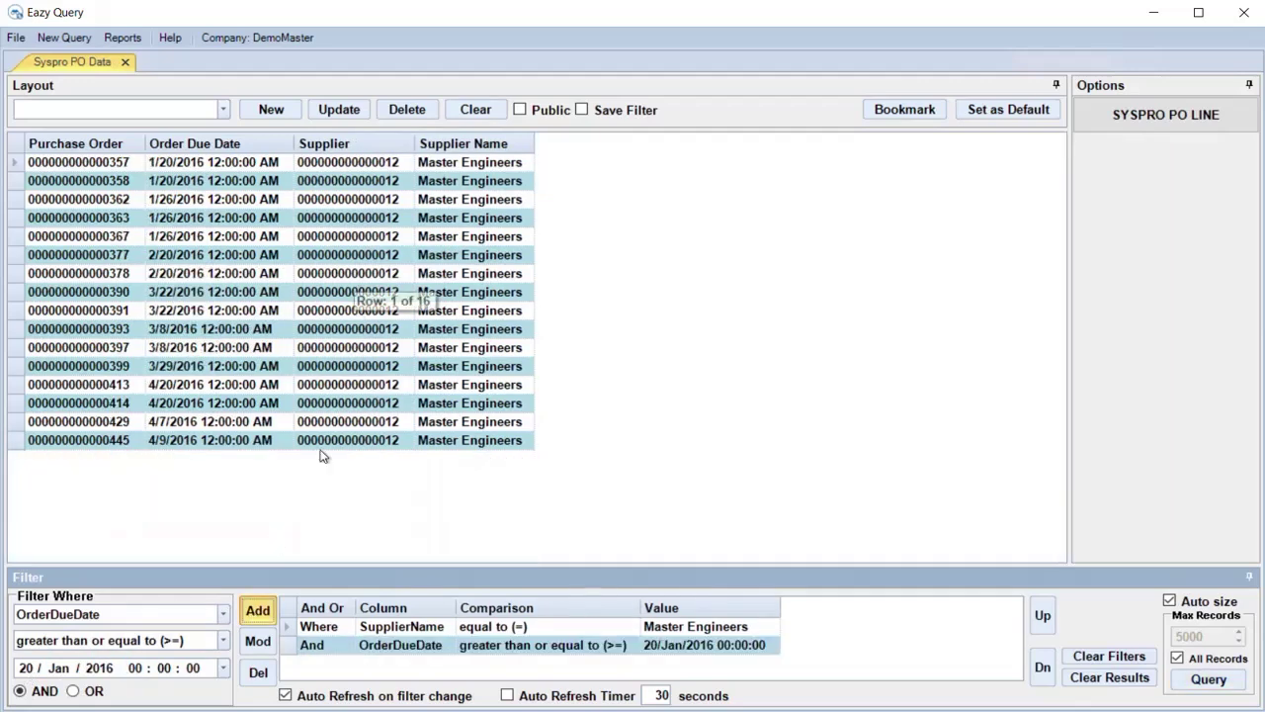
# Save the grid as a new public layout named "PO's Master Engineers", including its filters
pyautogui.click(581, 109)
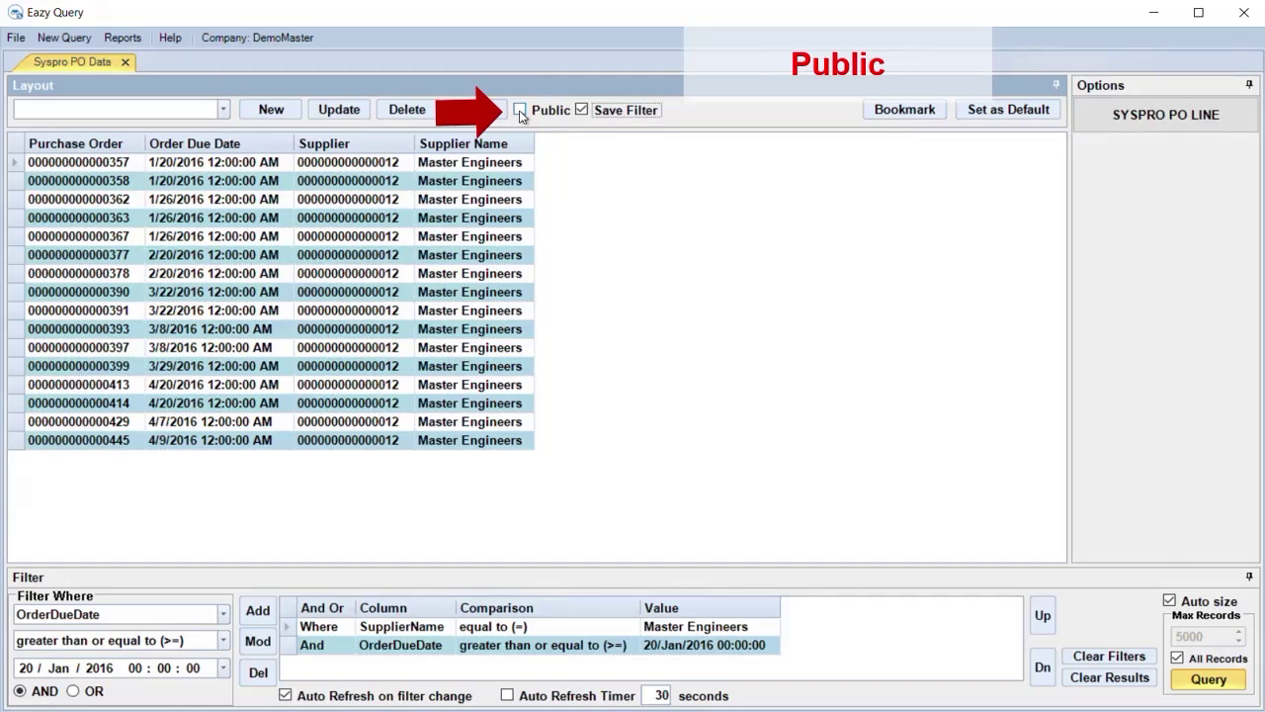
pyautogui.click(520, 110)
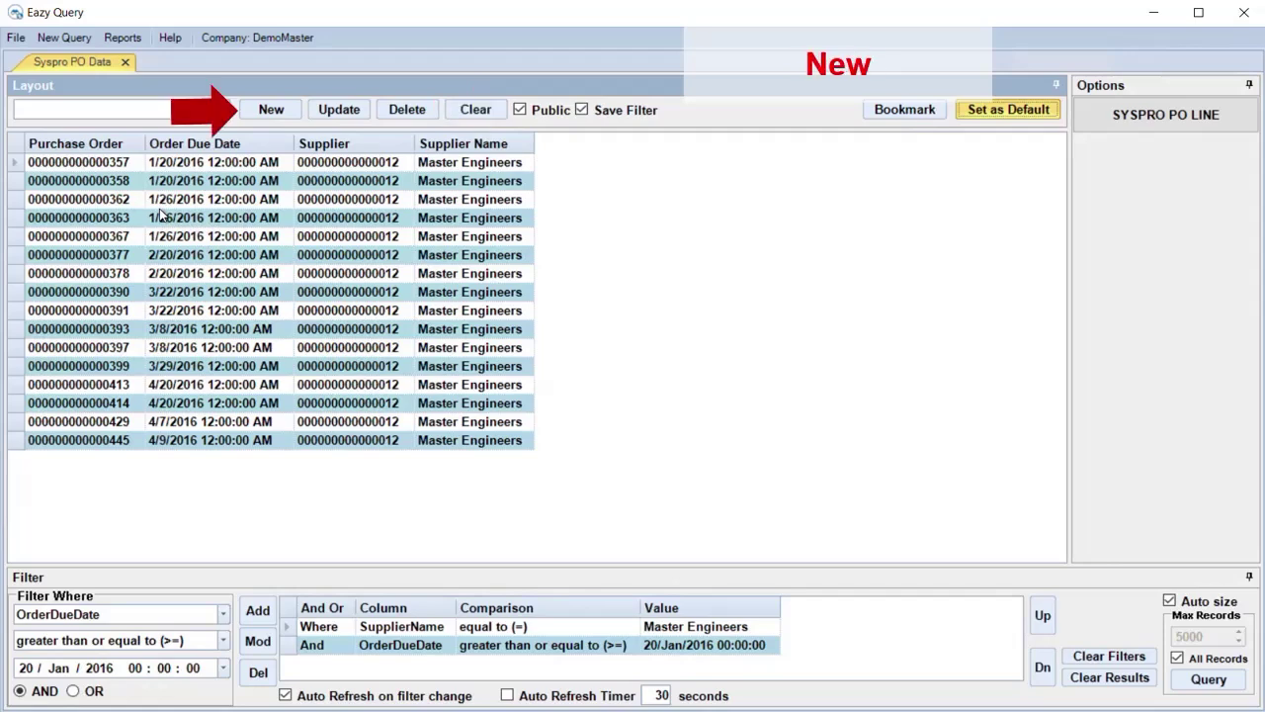
pyautogui.click(260, 113)
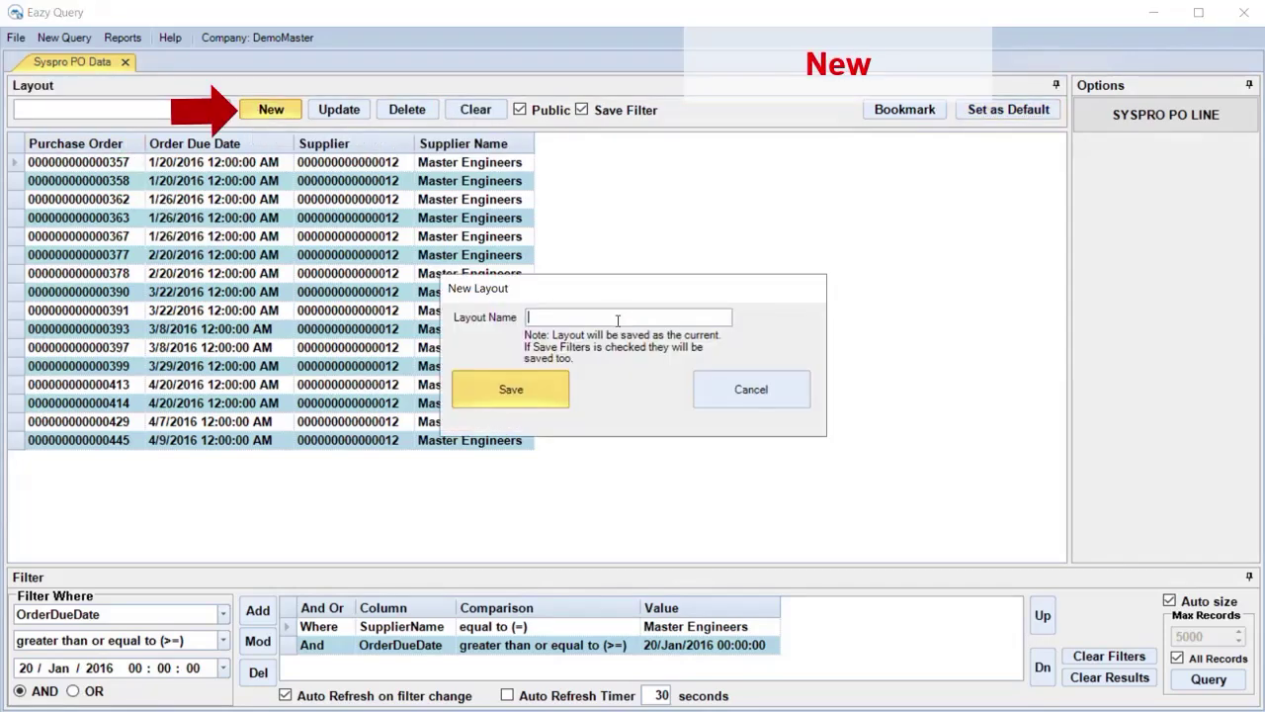
pyautogui.write("PO's")
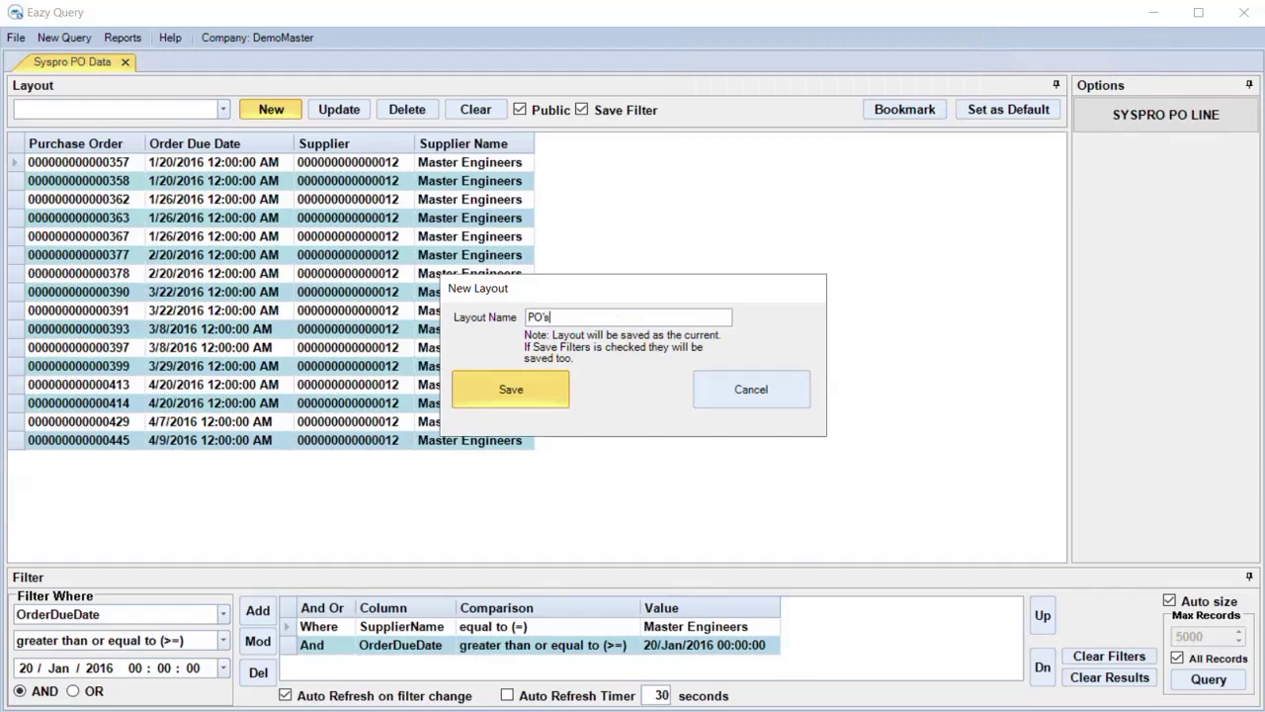
pyautogui.write(' Master Engineers')
pyautogui.press('Return')
pyautogui.press('Return')
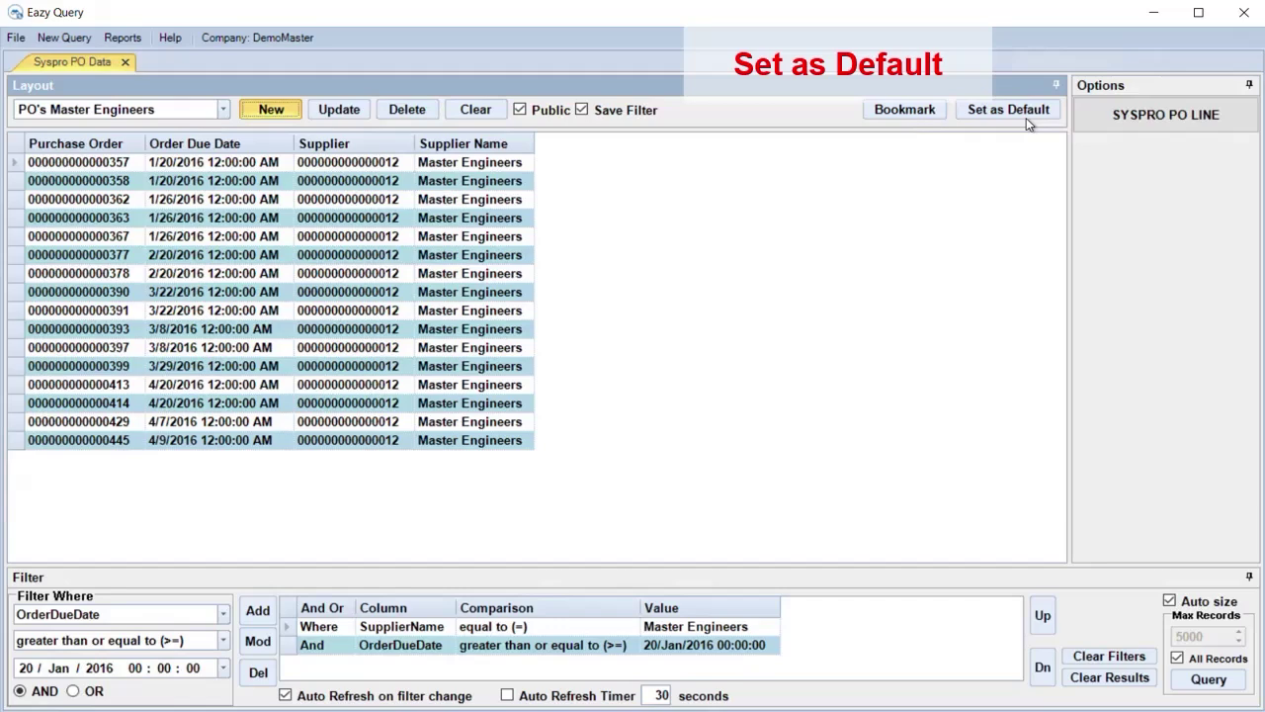
# Set the PO's Master Engineers layout as default, then close and reopen the Syspro PO Data query
pyautogui.click(1026, 116)
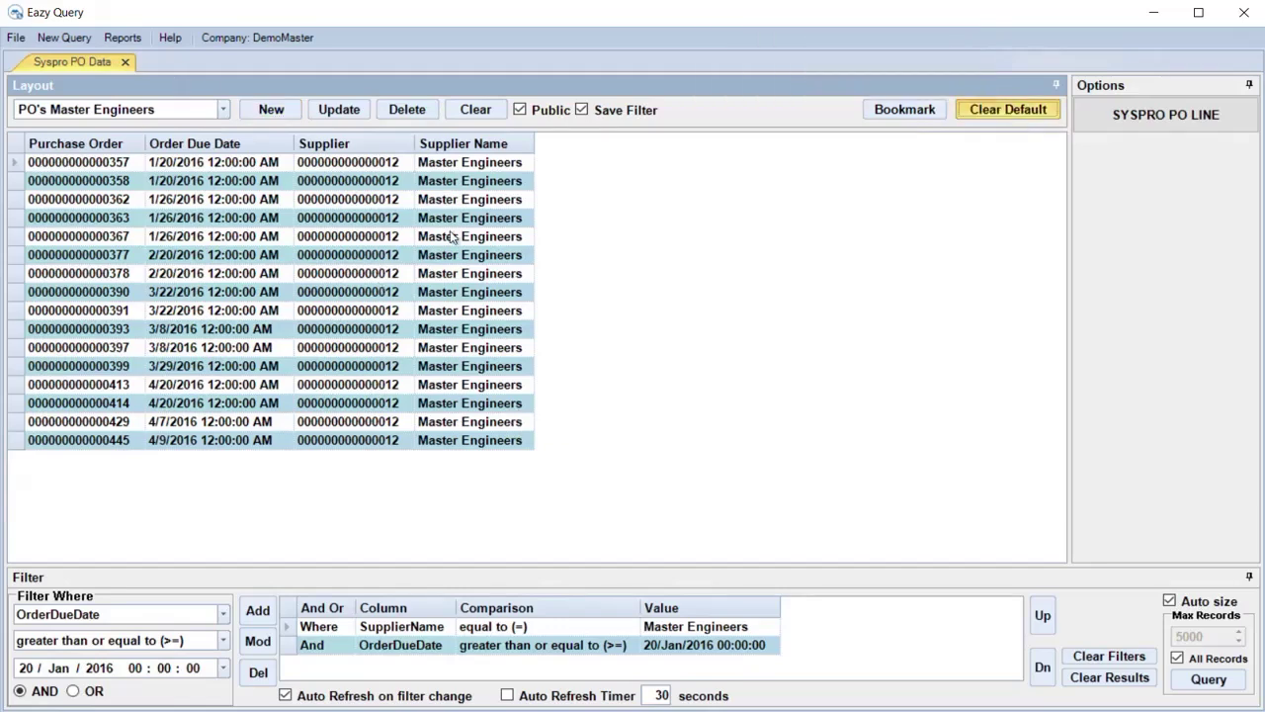
pyautogui.click(126, 63)
pyautogui.click(71, 44)
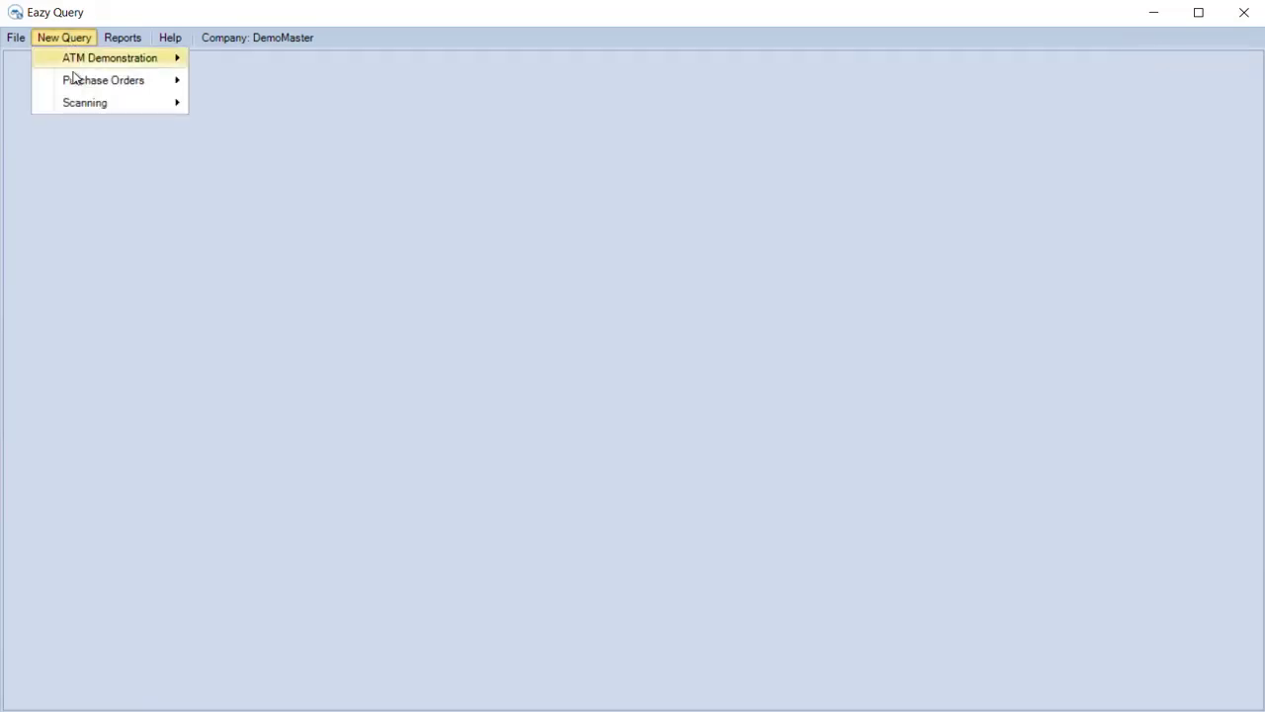
pyautogui.moveTo(76, 80)
pyautogui.click(226, 87)
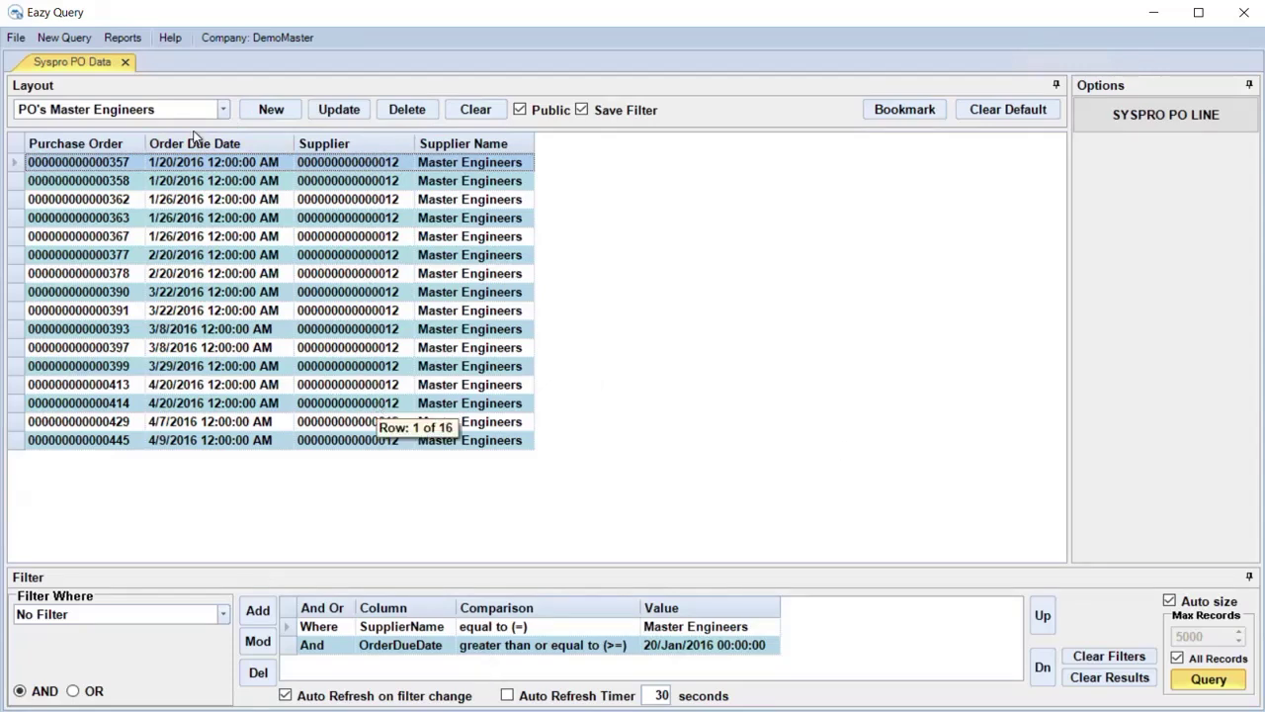
# Select the PO's Master Engineers layout, remove its OrderDueDate filter and update the saved layout, accepting the filter replacement
pyautogui.click(221, 112)
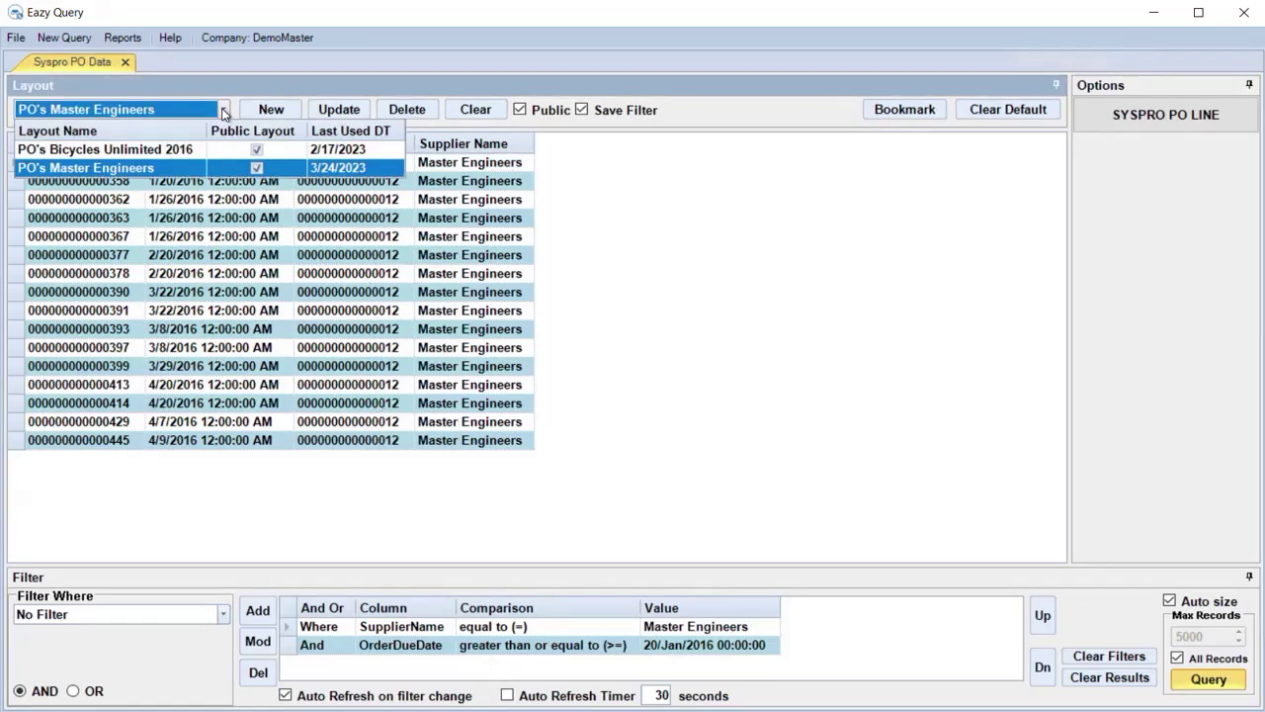
pyautogui.click(116, 168)
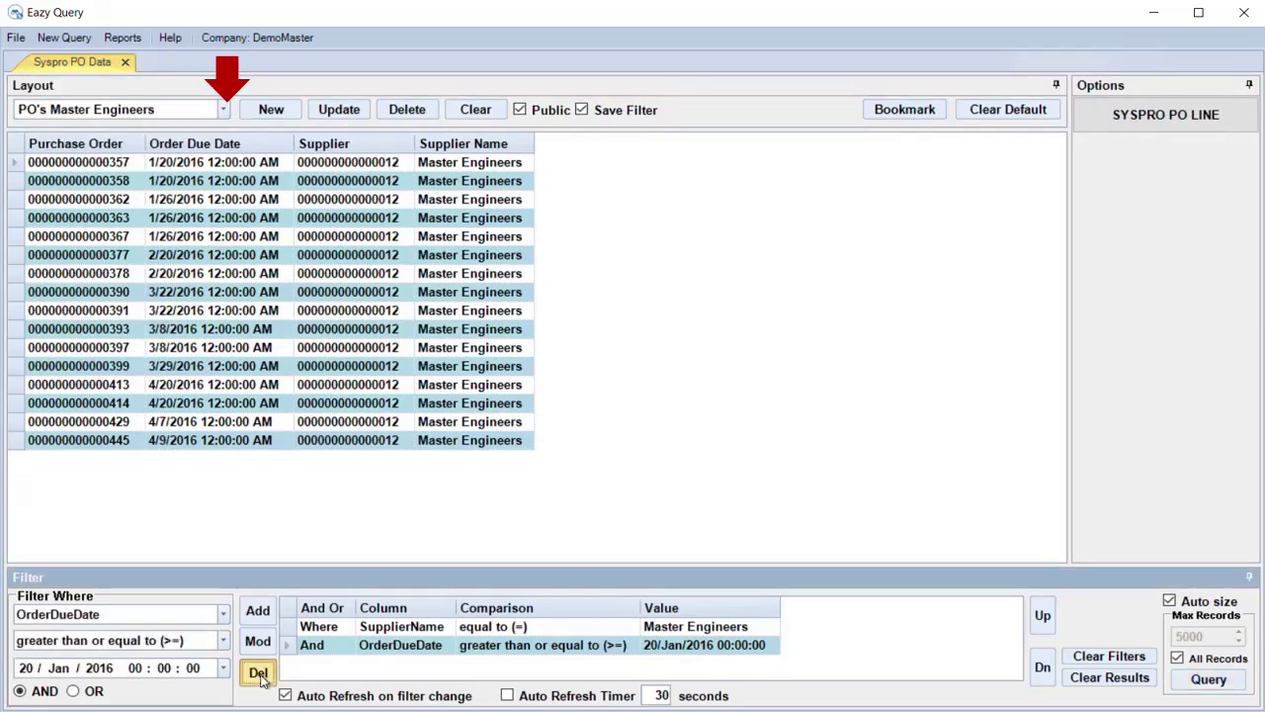
pyautogui.click(258, 672)
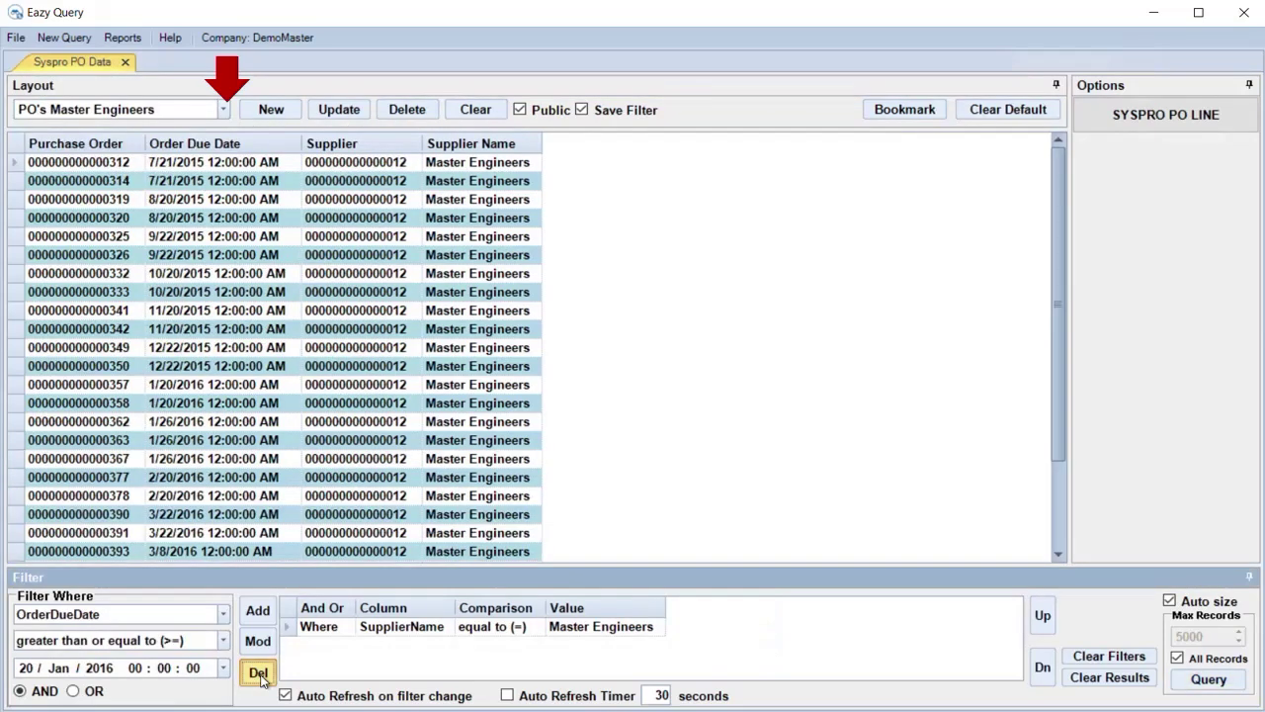
pyautogui.click(354, 111)
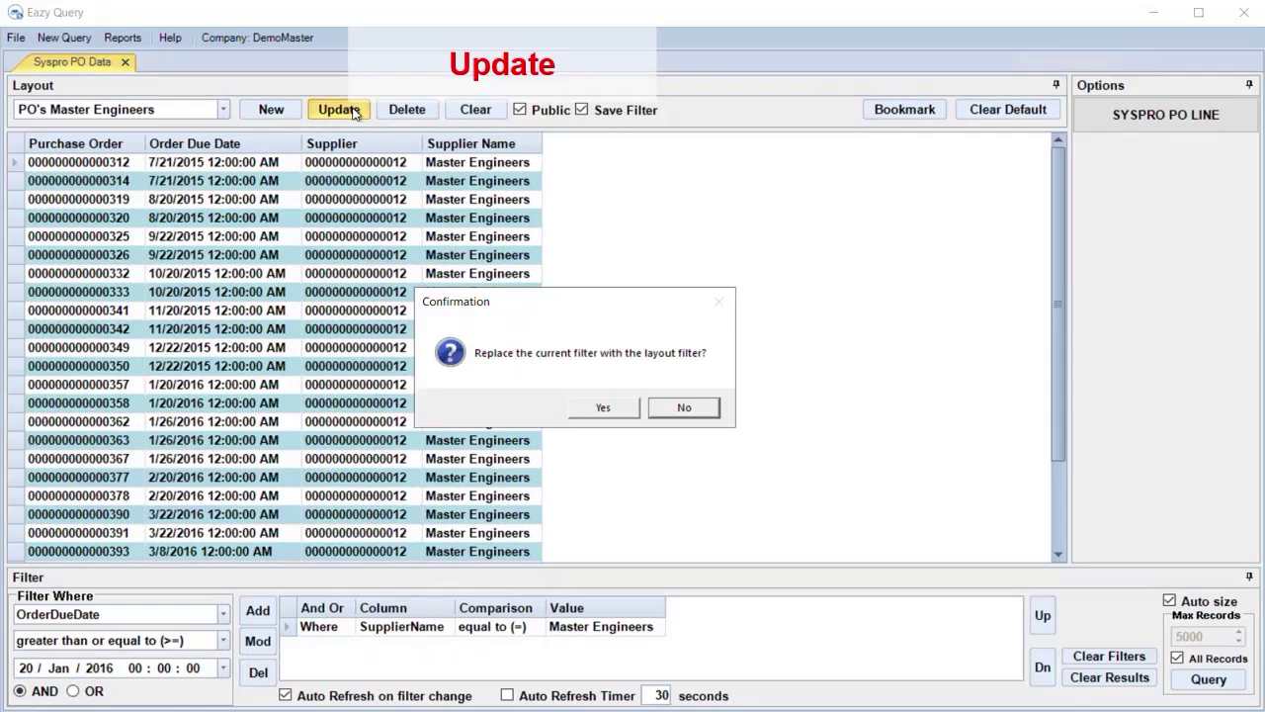
pyautogui.click(605, 409)
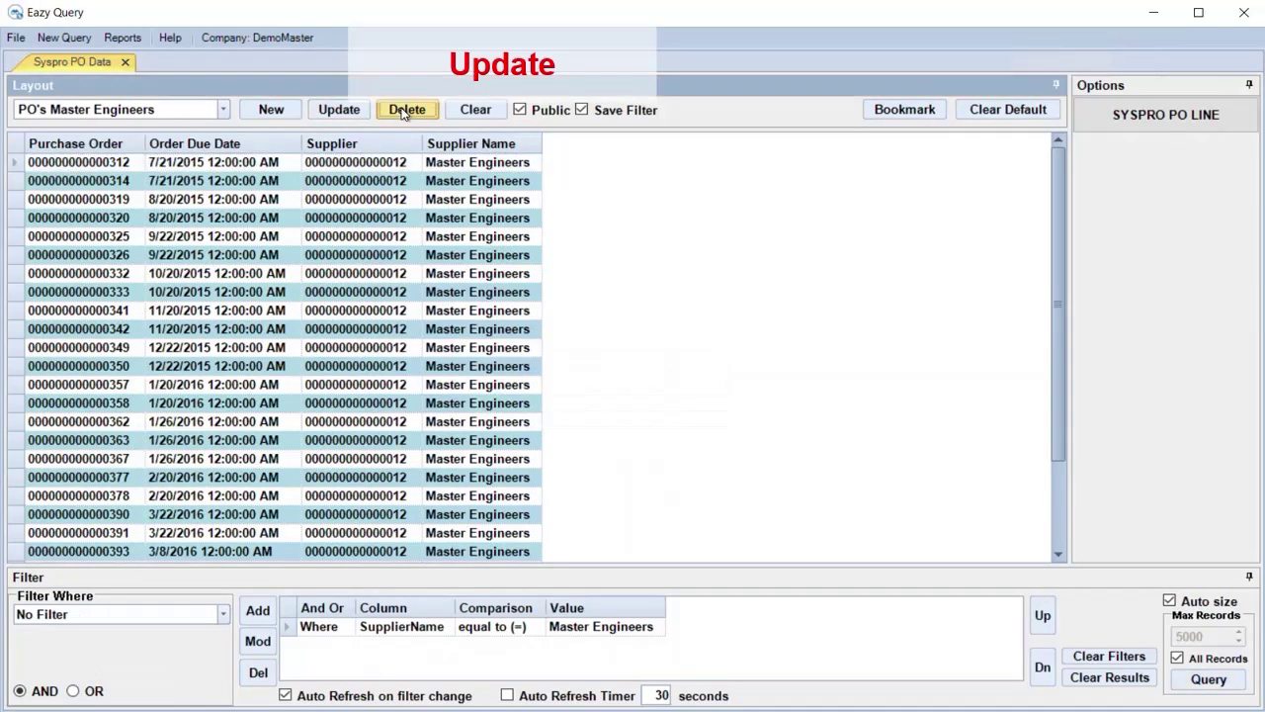
# Request deletion of the PO's Master Engineers layout and decline the confirmation
pyautogui.click(404, 112)
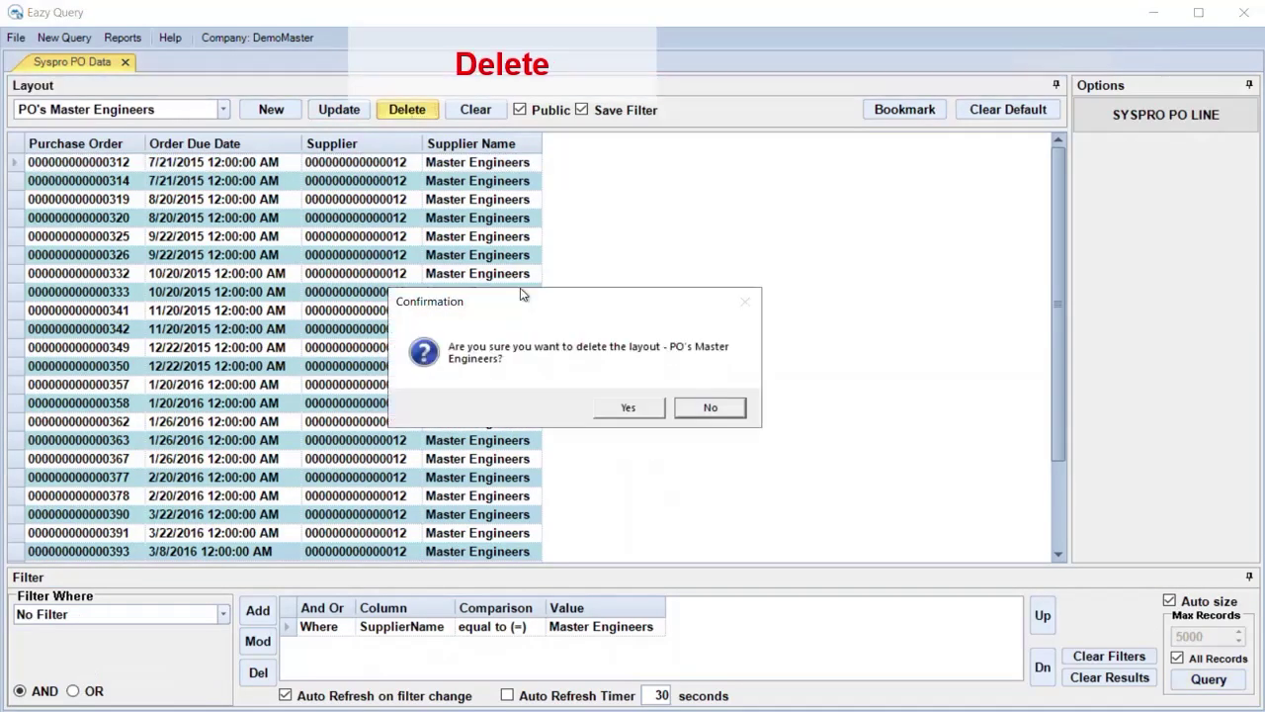
pyautogui.click(708, 409)
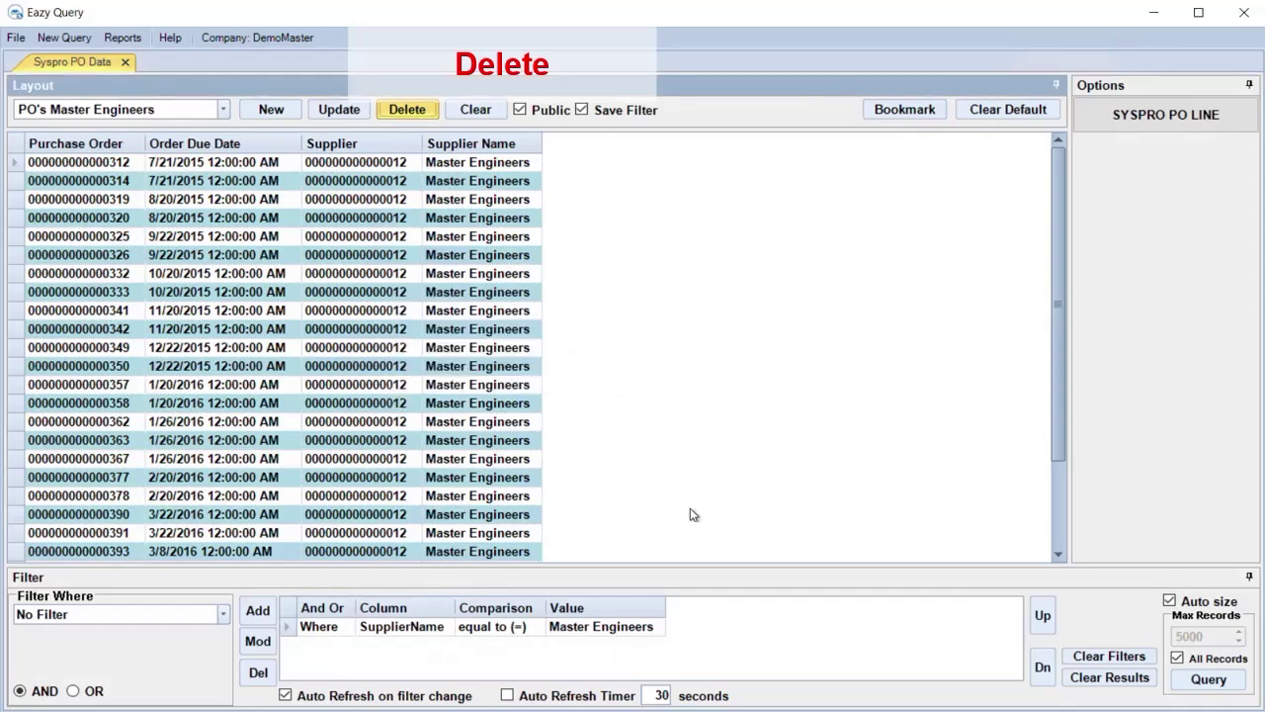